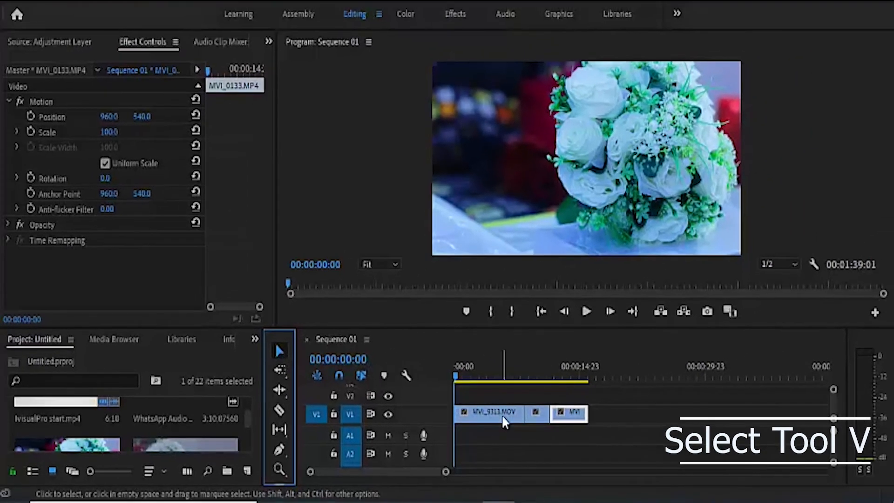
Step: Set the scale of the last V1 clip, MVI_0133.MP4, to 355 and place the playhead at 00:00:03:15
{"action": "left_click", "coordinate": [502, 415]}
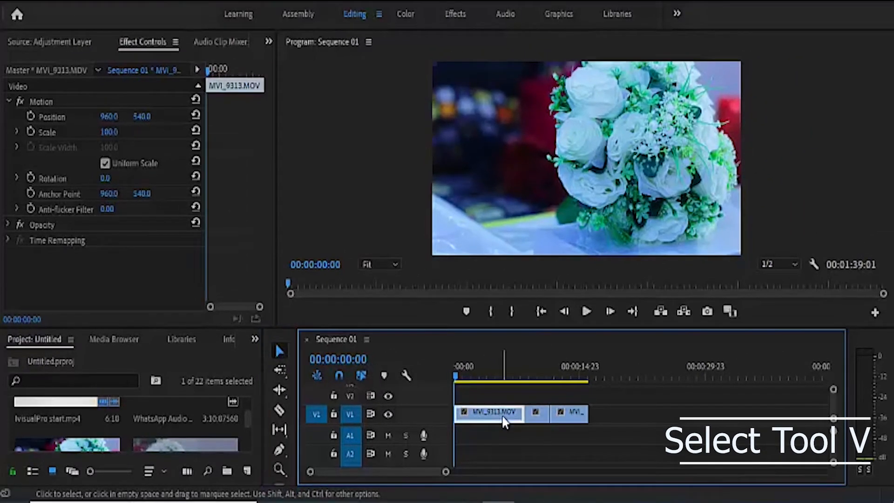
{"action": "left_click", "coordinate": [540, 416]}
{"action": "left_click", "coordinate": [579, 416]}
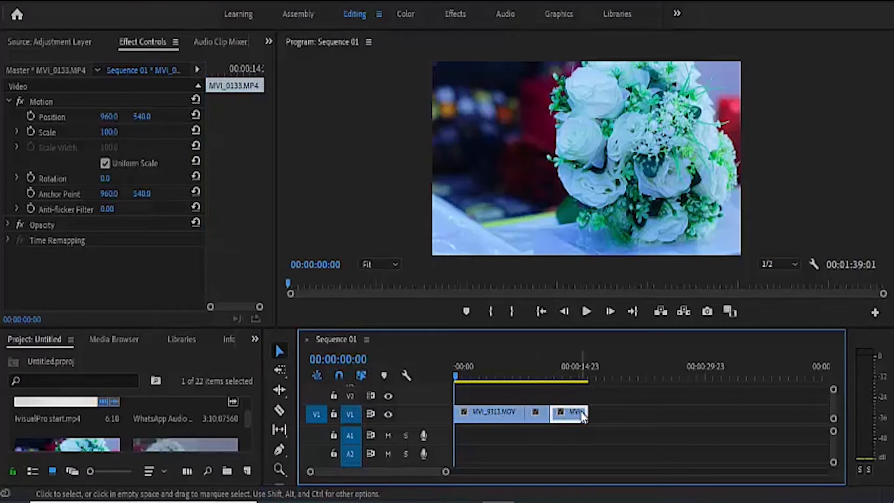
{"action": "left_click_drag", "start_coordinate": [110, 135], "coordinate": [104, 88]}
{"action": "left_click_drag", "start_coordinate": [334, 302], "coordinate": [486, 382]}
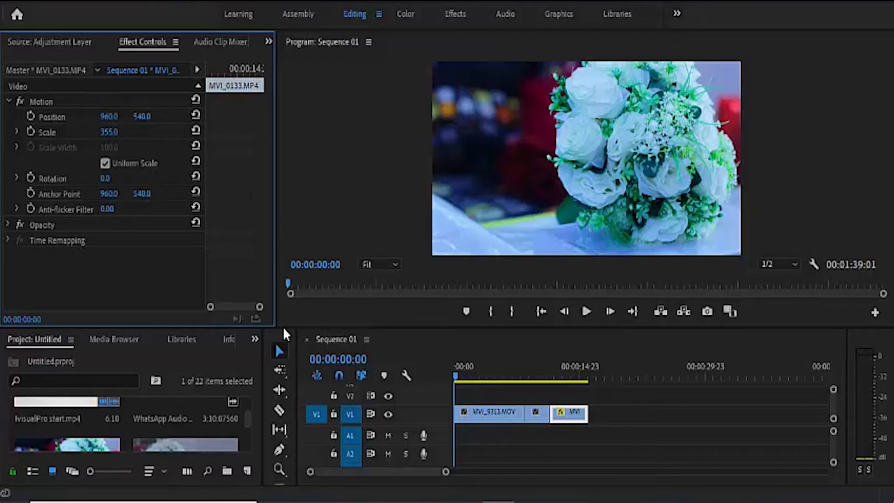
{"action": "left_click", "coordinate": [485, 368]}
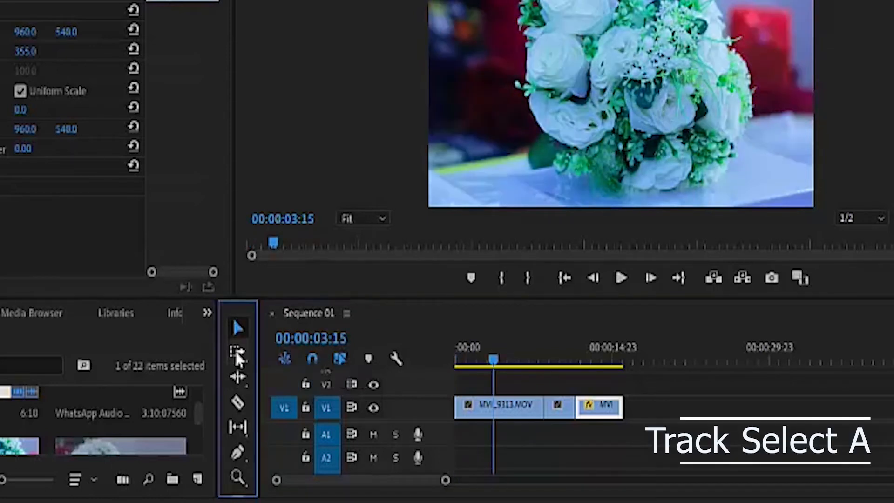
Step: Select every clip from the first one onward with the Track Select Forward tool and move them all later in the timeline
{"action": "left_click", "coordinate": [236, 353]}
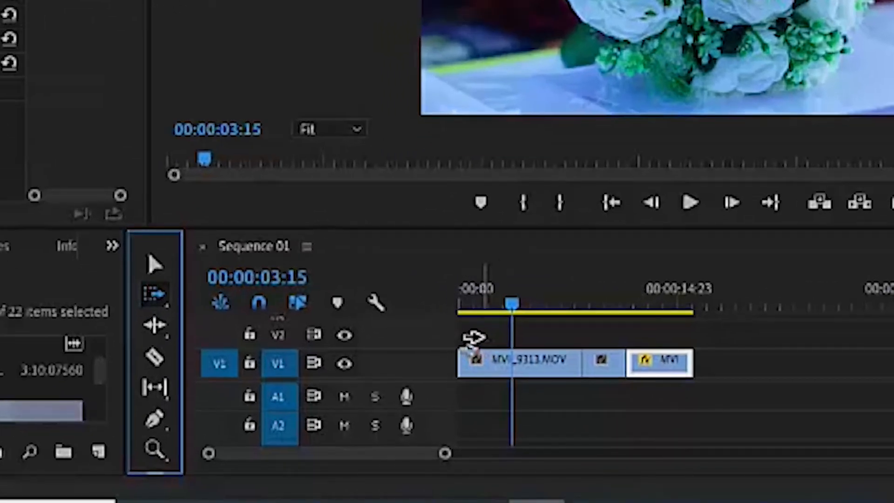
{"action": "left_click", "coordinate": [478, 339]}
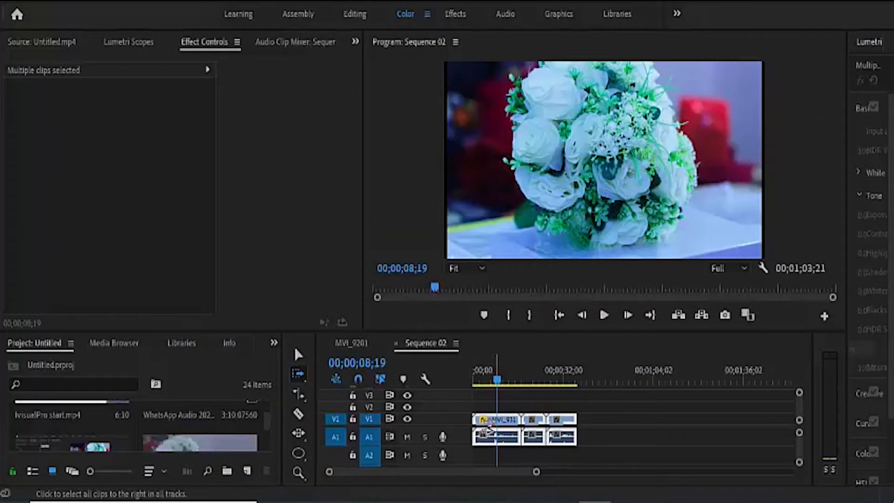
{"action": "left_click", "coordinate": [488, 432]}
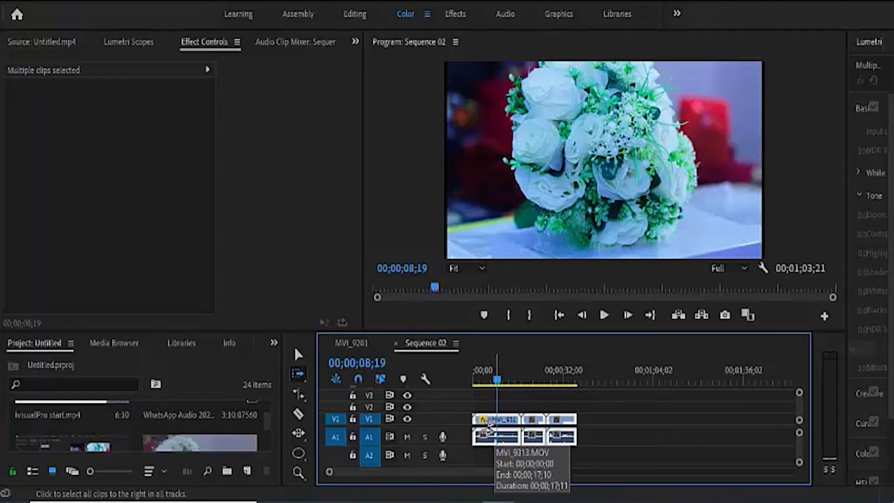
{"action": "left_click_drag", "start_coordinate": [490, 423], "coordinate": [589, 435]}
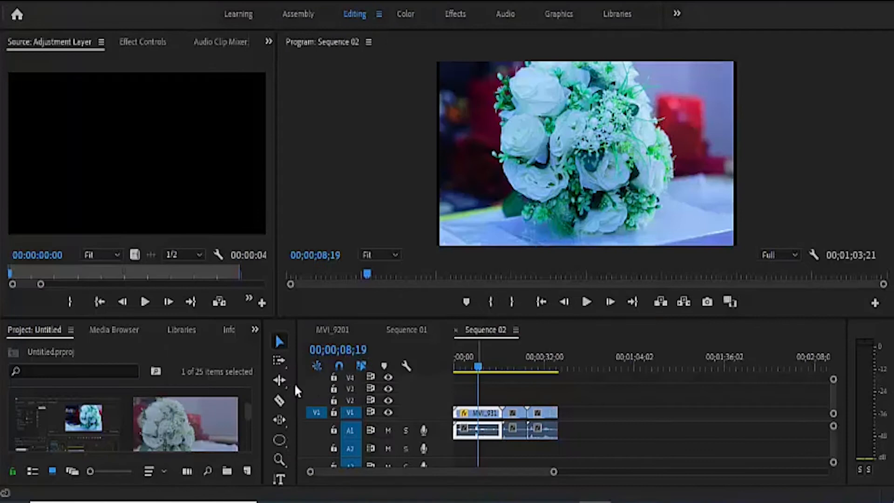
Step: Move all Sequence 02 clips about one minute later with the Track Select Backward tool, and reselect only the earlier clips
{"action": "left_click", "coordinate": [279, 361]}
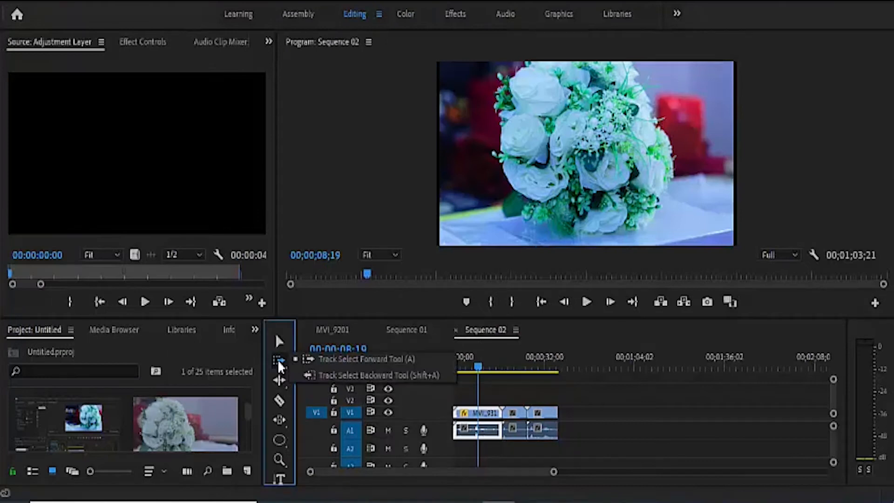
{"action": "left_click", "coordinate": [323, 375]}
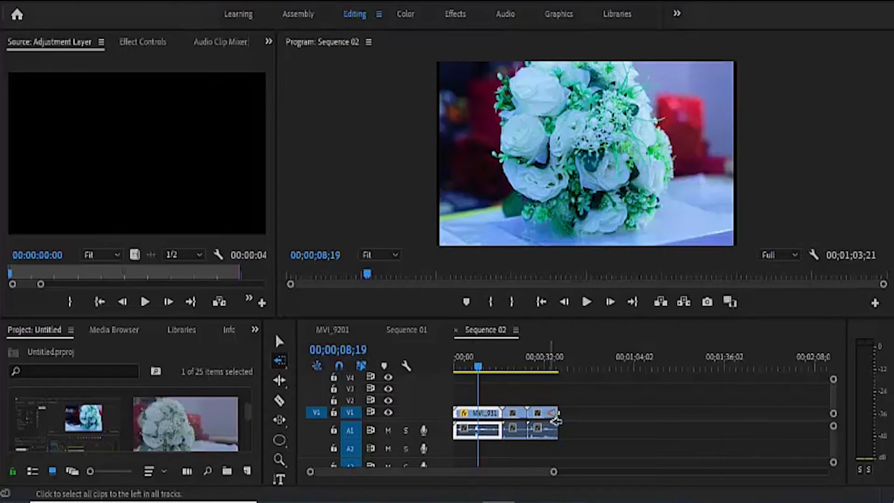
{"action": "left_click", "coordinate": [557, 419]}
{"action": "left_click_drag", "start_coordinate": [556, 420], "coordinate": [710, 398]}
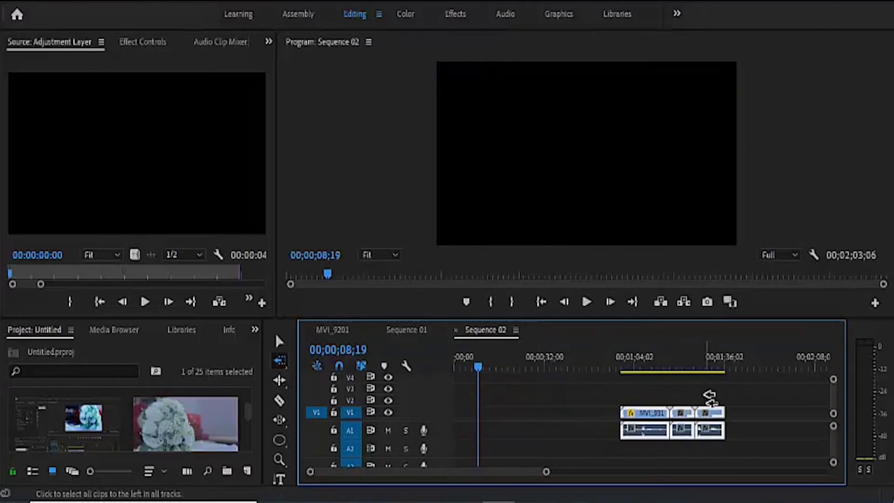
{"action": "left_click", "coordinate": [689, 388]}
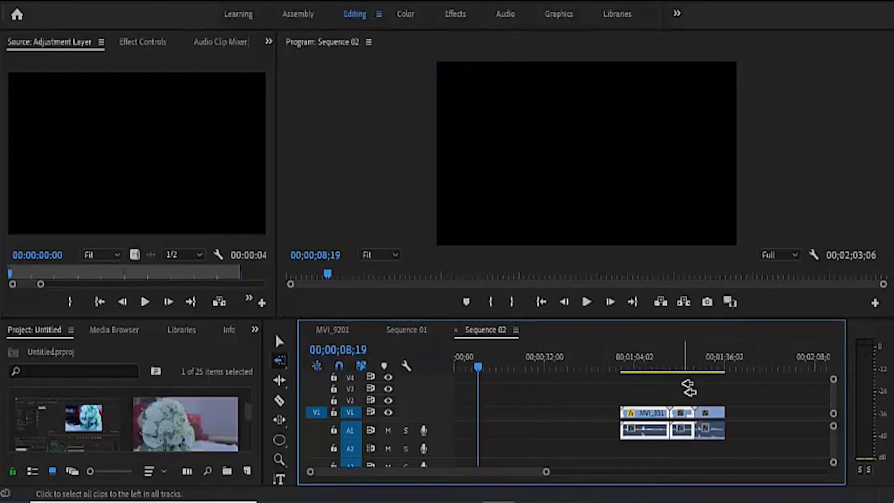
{"action": "left_click_drag", "start_coordinate": [664, 387], "coordinate": [637, 387]}
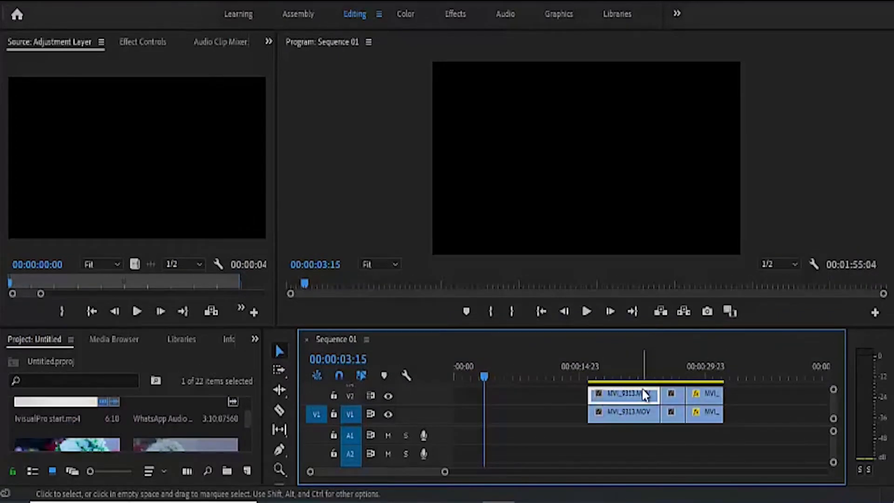
Step: In Sequence 01, select only the V2 clips with the Track Select Forward tool in single-track mode and move them earlier
{"action": "left_click", "coordinate": [278, 368]}
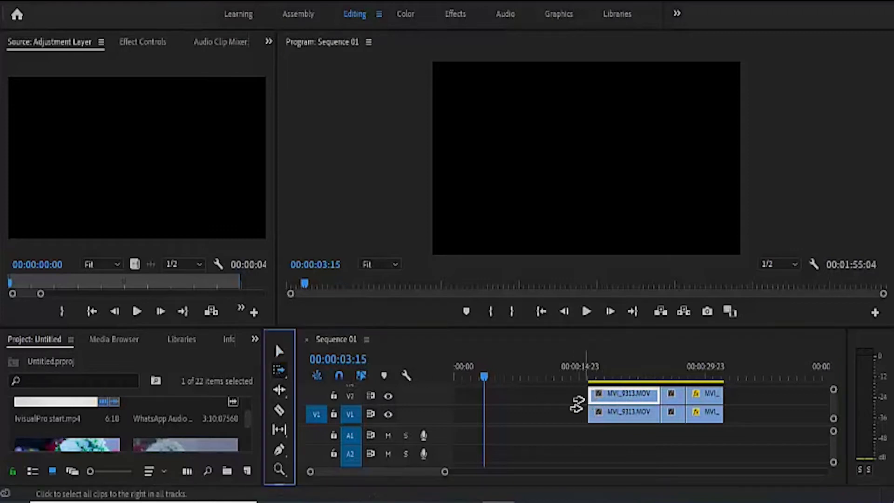
{"action": "key", "text": "shift"}
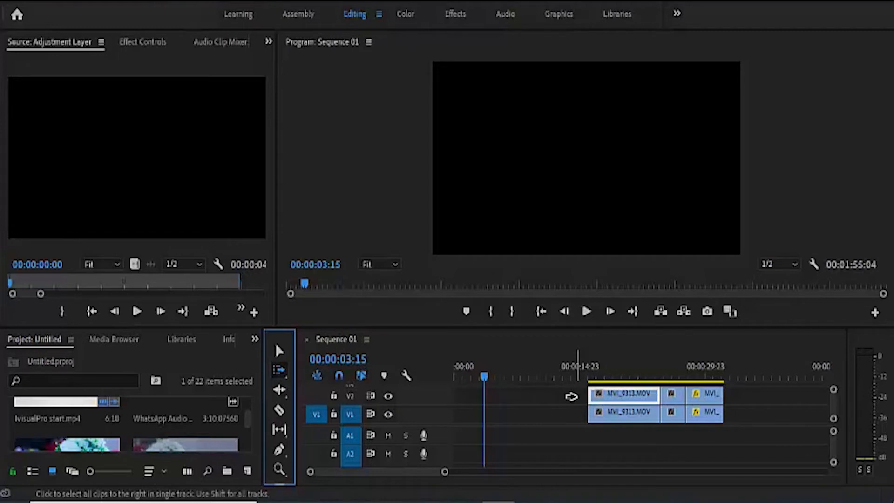
{"action": "left_click", "coordinate": [583, 394]}
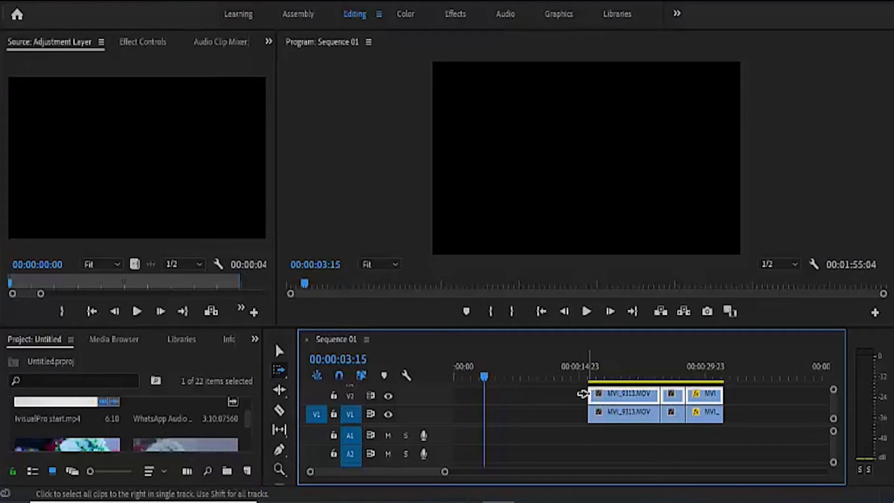
{"action": "left_click_drag", "start_coordinate": [584, 395], "coordinate": [520, 397]}
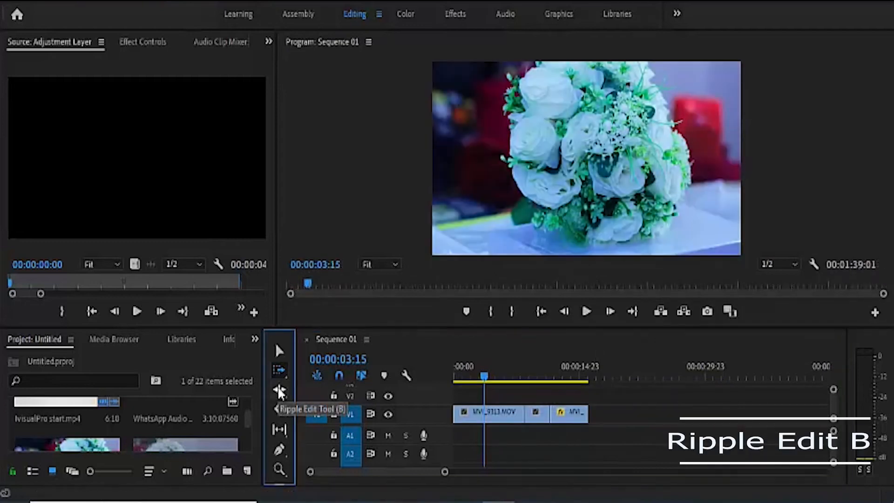
Step: Ripple-trim the end of the first clip, MVI_9313.MOV, back to the playhead placed at 00:00:05:19
{"action": "left_click", "coordinate": [279, 391]}
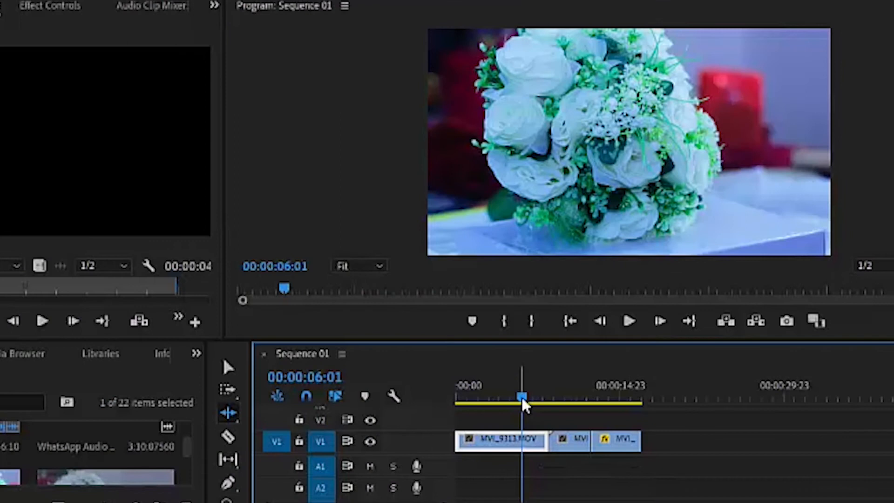
{"action": "left_click_drag", "start_coordinate": [507, 379], "coordinate": [546, 406]}
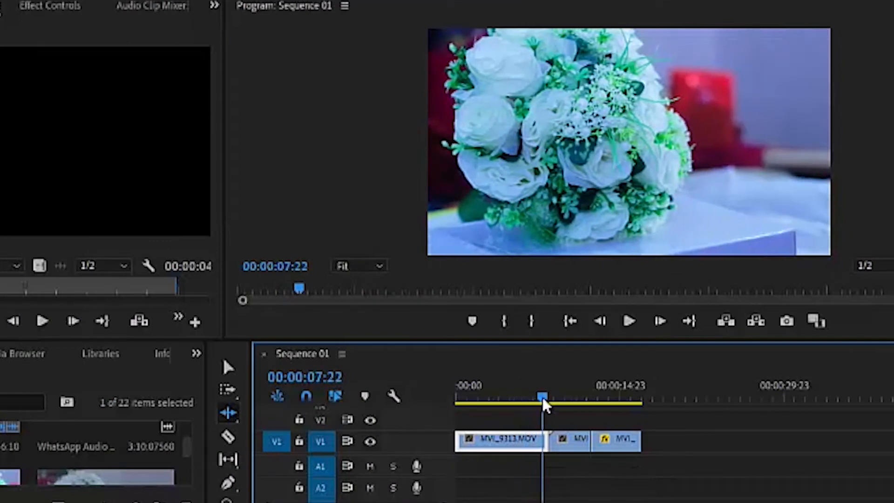
{"action": "left_click_drag", "start_coordinate": [546, 407], "coordinate": [523, 403]}
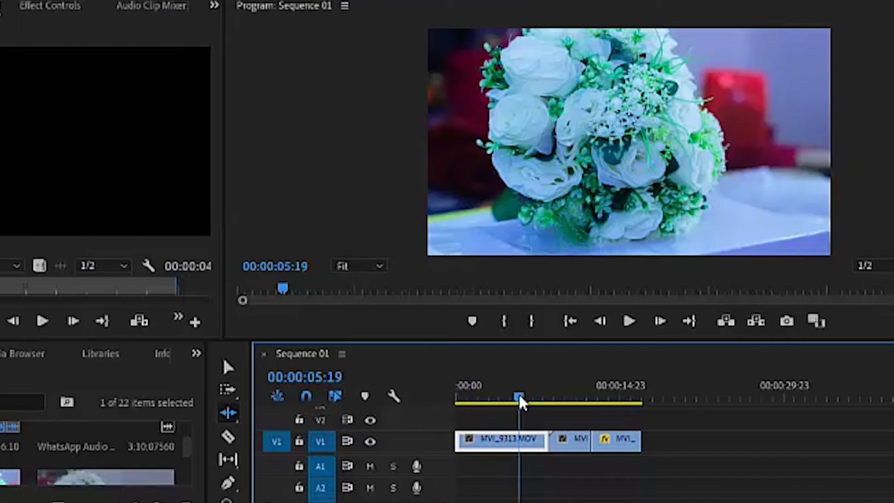
{"action": "left_click_drag", "start_coordinate": [522, 404], "coordinate": [524, 404]}
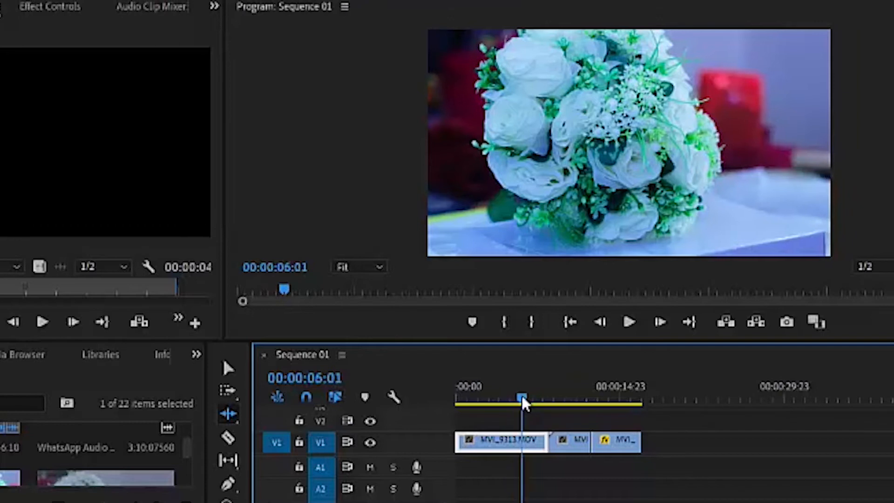
{"action": "left_click_drag", "start_coordinate": [524, 403], "coordinate": [521, 403]}
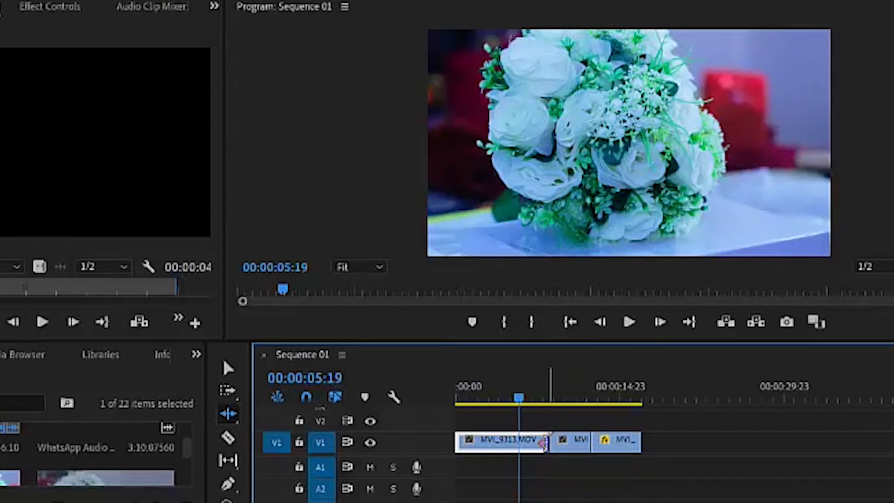
{"action": "left_click_drag", "start_coordinate": [544, 442], "coordinate": [517, 441]}
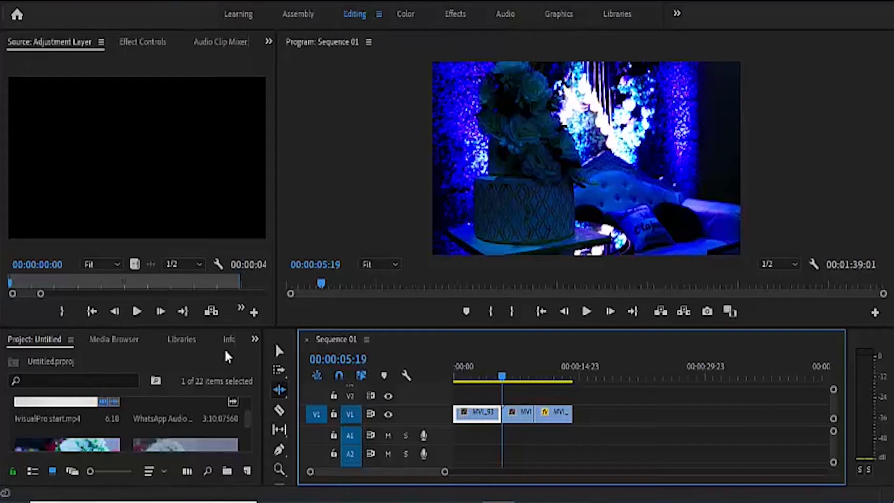
{"action": "left_click", "coordinate": [278, 353]}
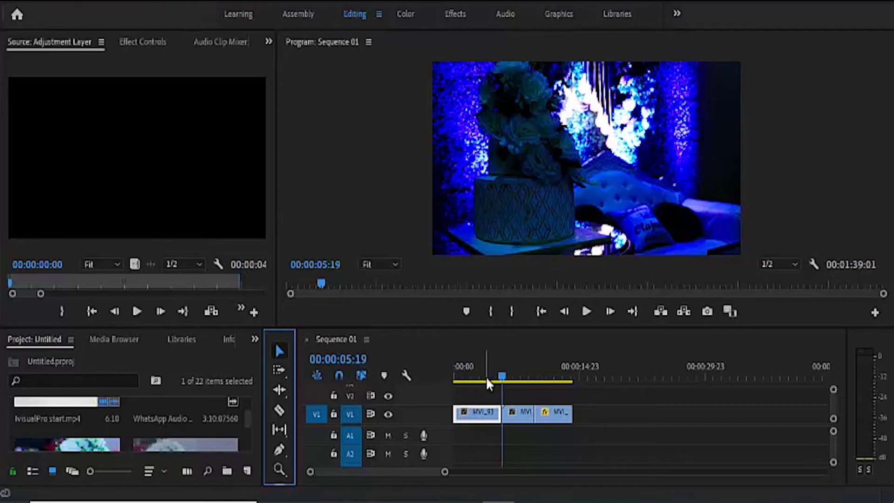
Step: Use the Rolling Edit tool to shift the cut between the first and second clips to the playhead at 00:00:06:05
{"action": "left_click", "coordinate": [280, 389]}
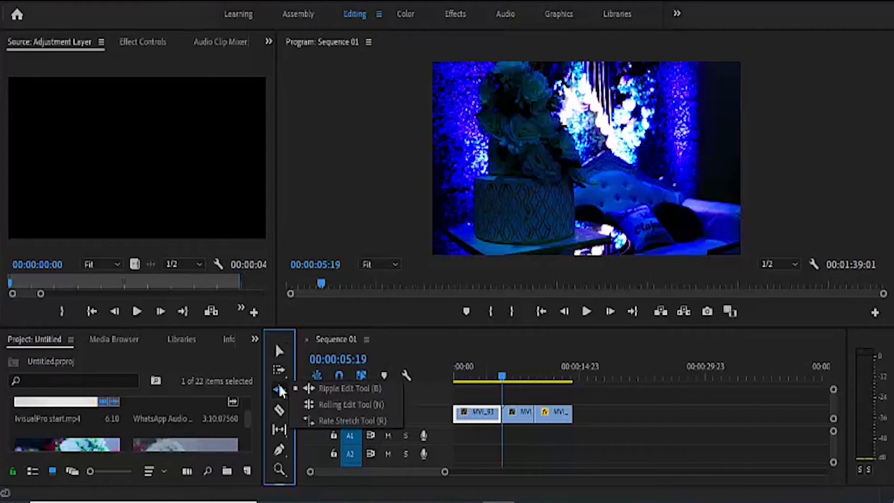
{"action": "left_click", "coordinate": [334, 404]}
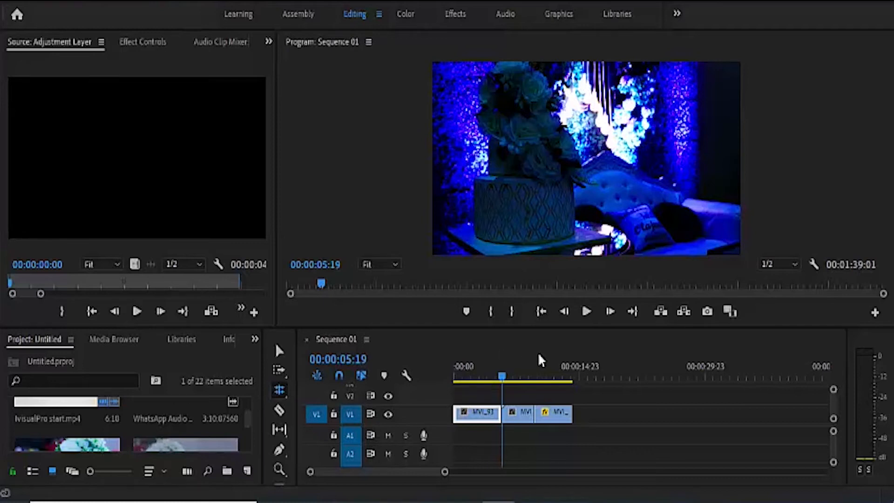
{"action": "left_click", "coordinate": [495, 374]}
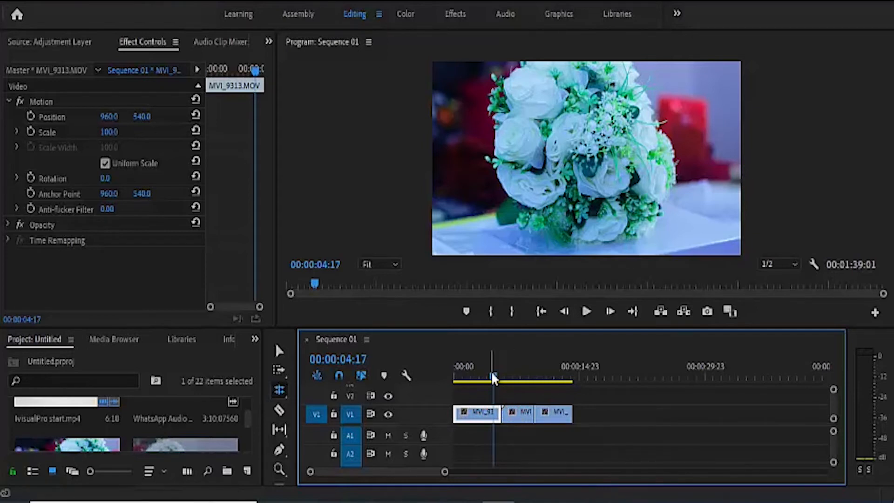
{"action": "left_click_drag", "start_coordinate": [494, 377], "coordinate": [507, 379]}
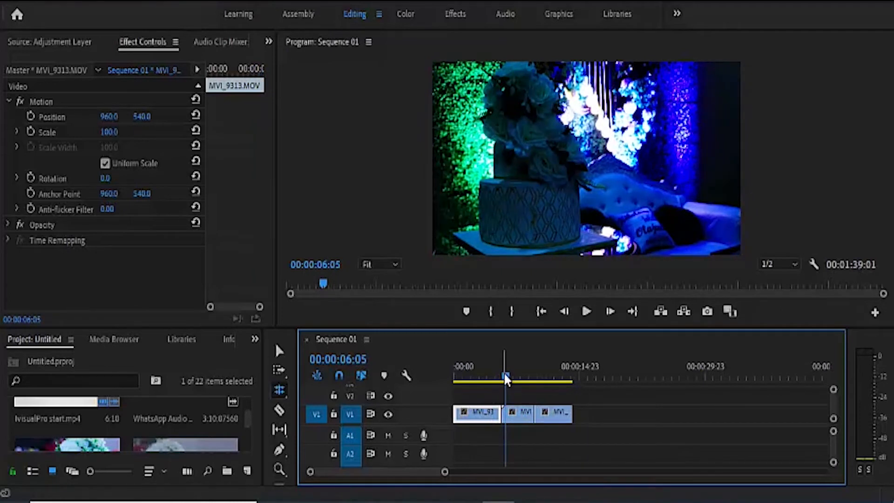
{"action": "left_click", "coordinate": [499, 412]}
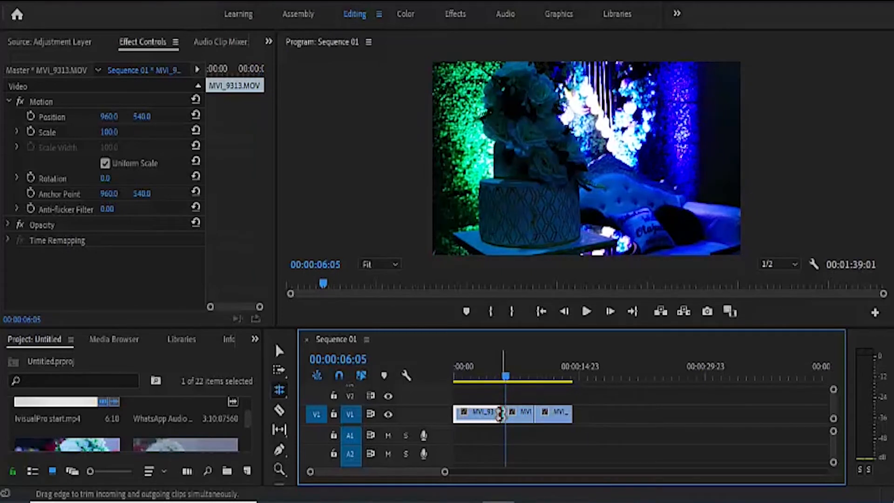
{"action": "left_click_drag", "start_coordinate": [501, 413], "coordinate": [506, 412]}
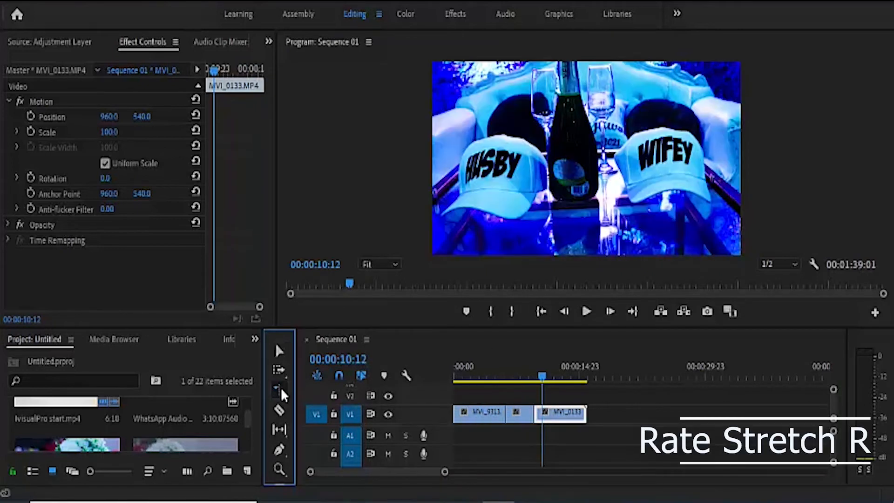
Step: Choose the Rate Stretch tool and look at the Speed/Duration settings of the third clip, MVI_0133.MP4, without changing them
{"action": "left_click", "coordinate": [281, 388]}
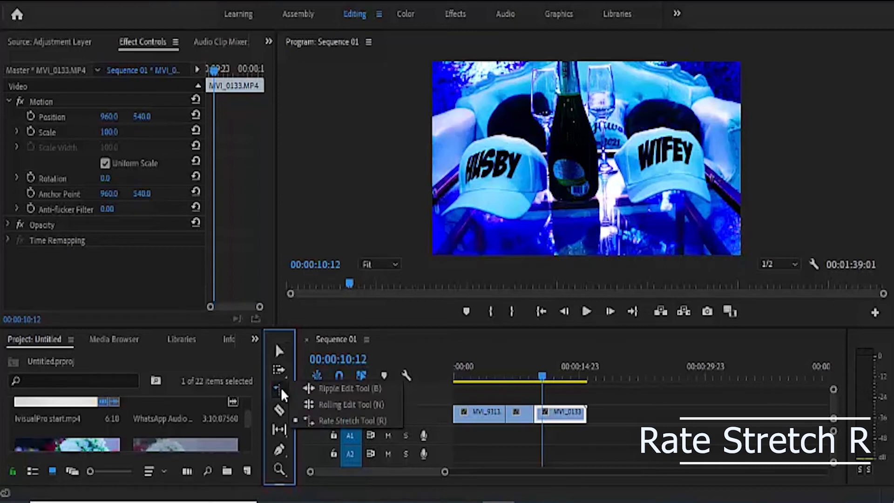
{"action": "left_click", "coordinate": [347, 419]}
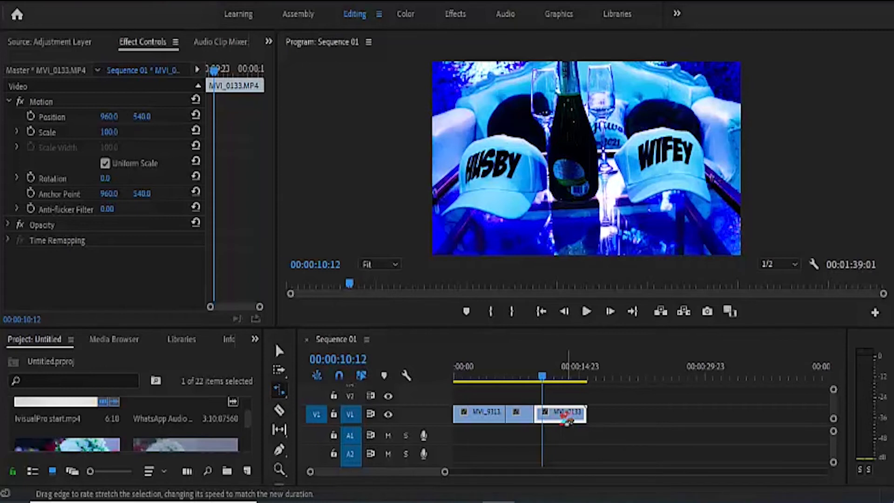
{"action": "left_click", "coordinate": [279, 351]}
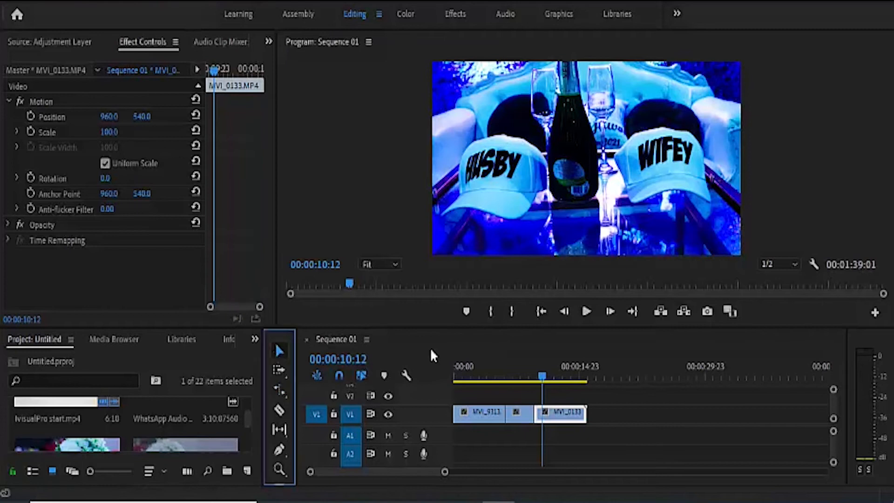
{"action": "right_click", "coordinate": [572, 415]}
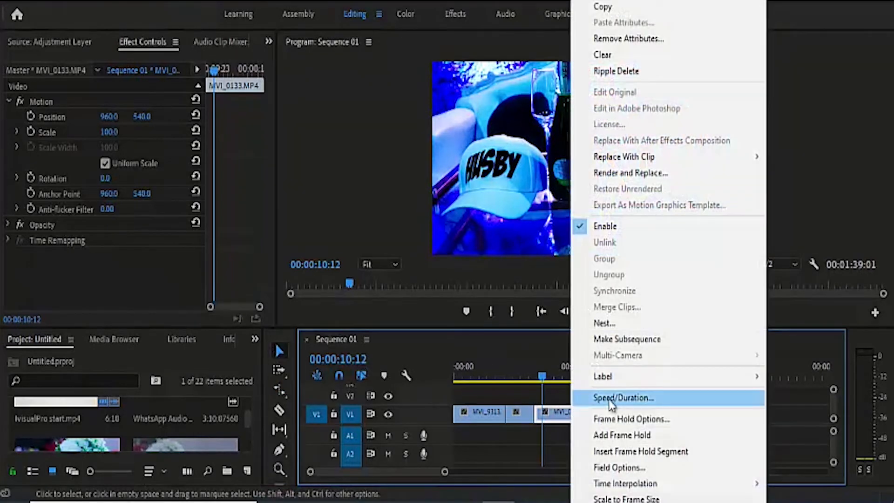
{"action": "left_click", "coordinate": [619, 398]}
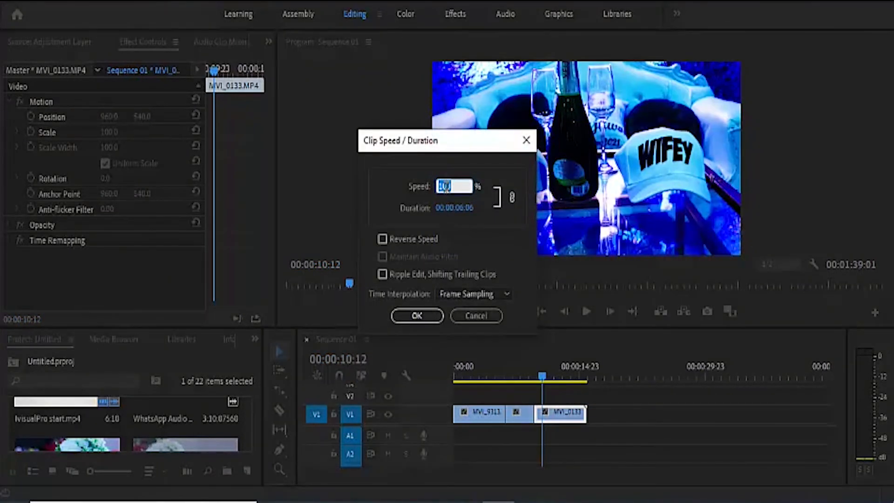
{"action": "left_click", "coordinate": [522, 148]}
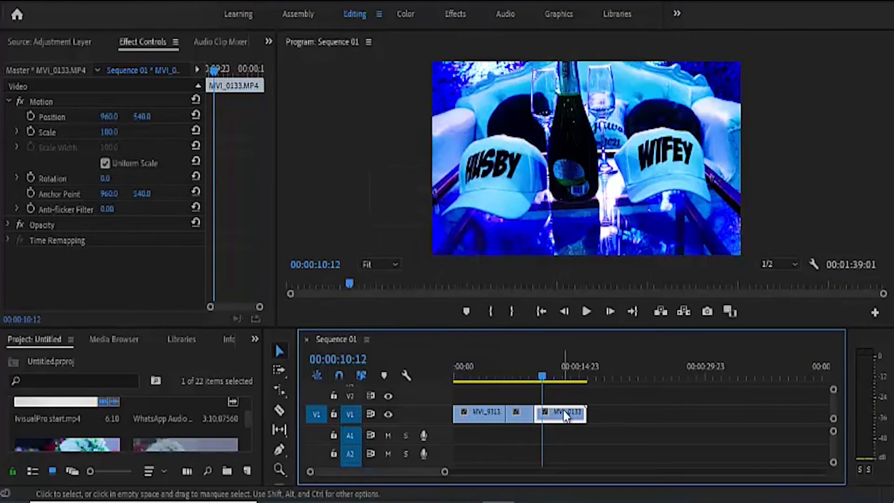
Step: Rate-stretch the end of MVI_0133.MP4 back to the playhead at 00:00:10:12 and play the sped-up clip
{"action": "left_click", "coordinate": [281, 392]}
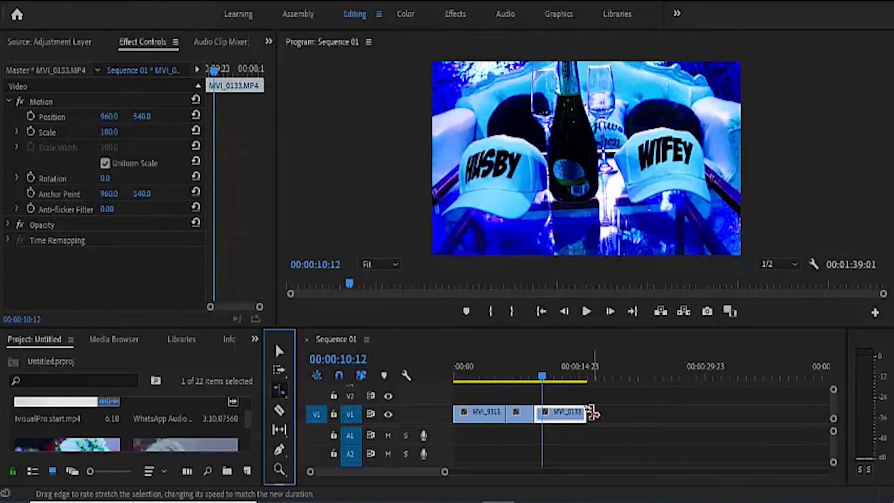
{"action": "left_click_drag", "start_coordinate": [588, 414], "coordinate": [544, 409]}
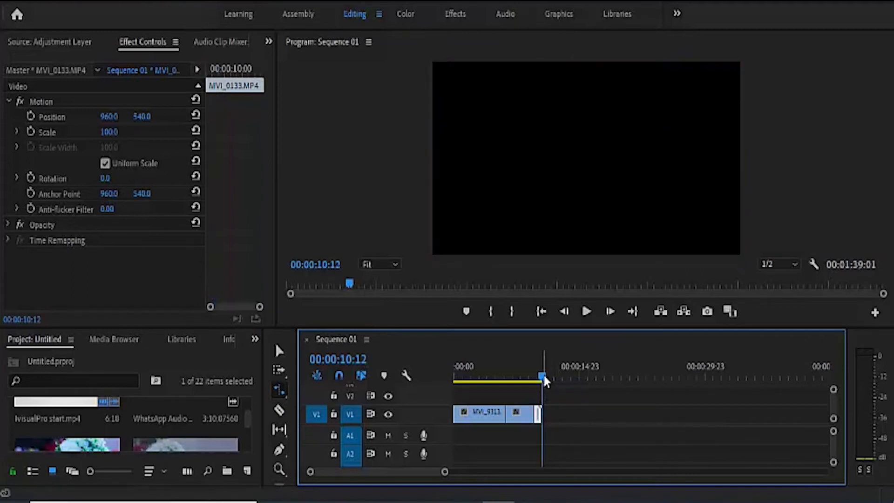
{"action": "left_click_drag", "start_coordinate": [540, 373], "coordinate": [533, 373]}
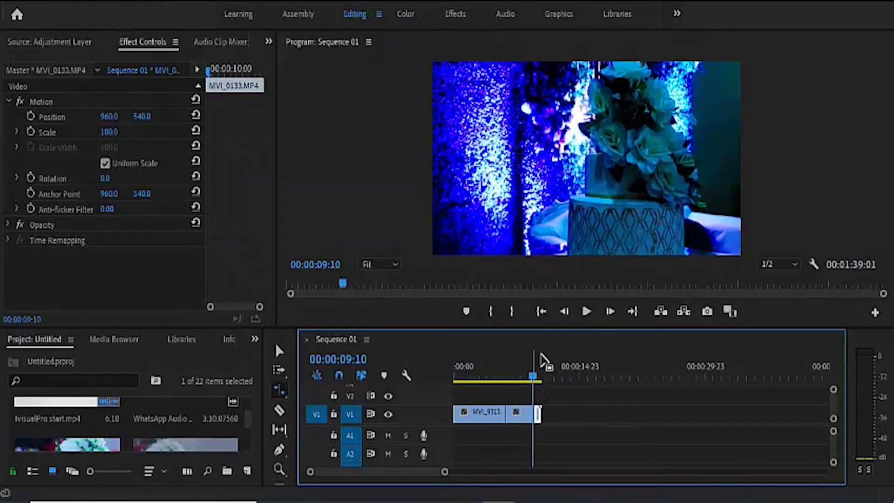
{"action": "left_click", "coordinate": [588, 310]}
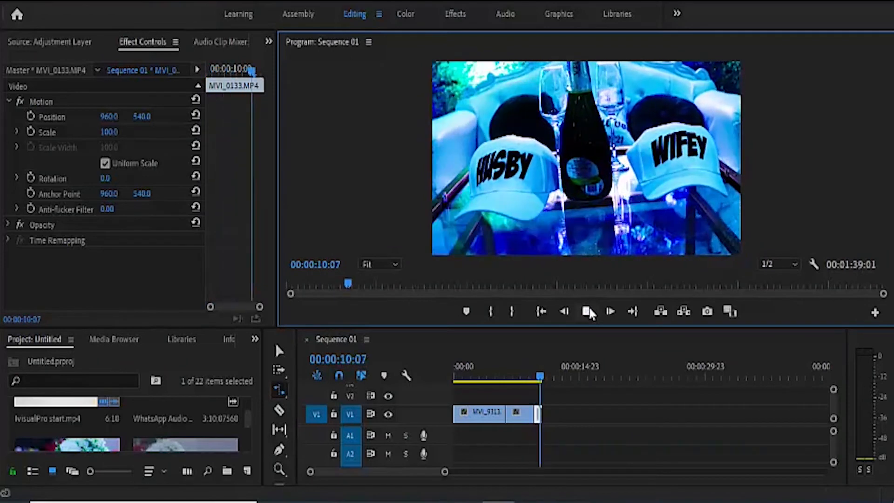
{"action": "left_click", "coordinate": [499, 431]}
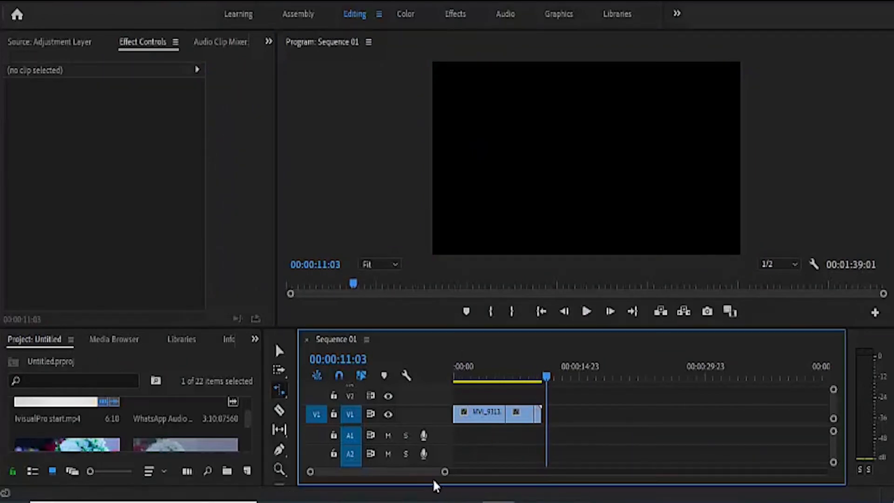
Step: Rate-stretch the end of MVI_0133.MP4 out to about 00:00:29:21 and play the slowed-down clip from 00:00:09:02
{"action": "left_click_drag", "start_coordinate": [445, 472], "coordinate": [401, 473]}
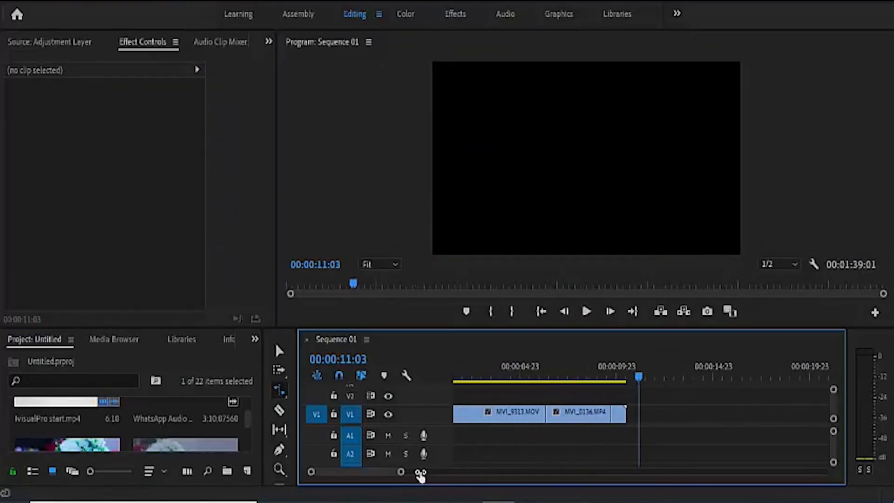
{"action": "left_click_drag", "start_coordinate": [623, 412], "coordinate": [762, 419]}
{"action": "left_click_drag", "start_coordinate": [407, 475], "coordinate": [526, 472]}
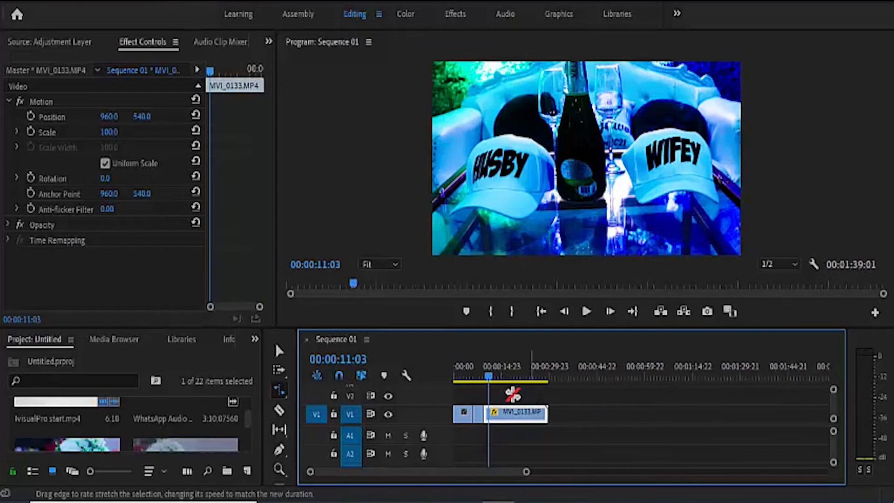
{"action": "left_click_drag", "start_coordinate": [487, 375], "coordinate": [483, 375]}
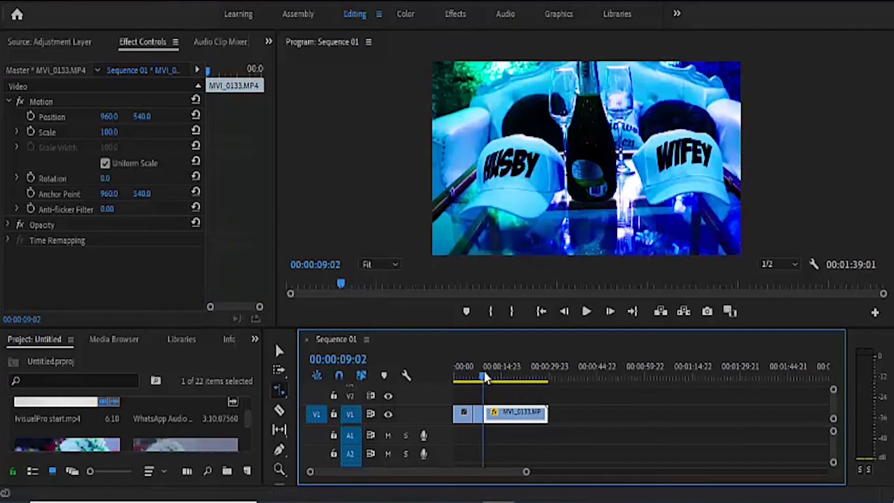
{"action": "left_click", "coordinate": [587, 311]}
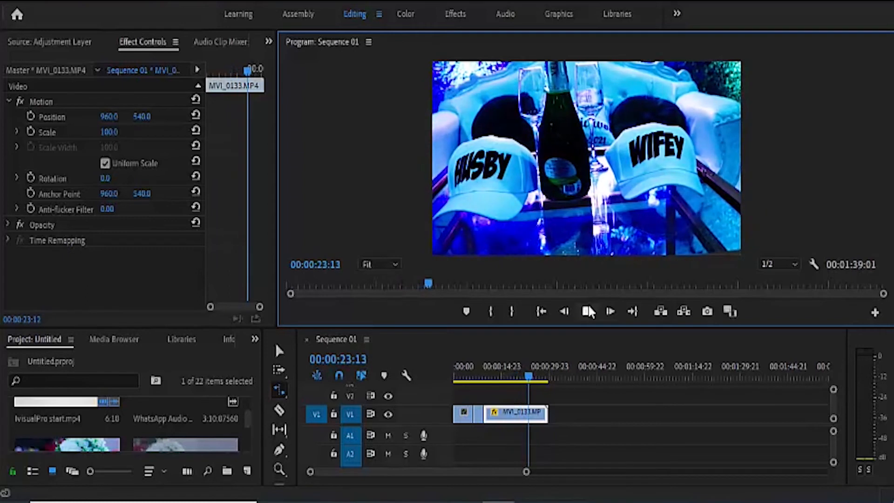
{"action": "left_click", "coordinate": [588, 312]}
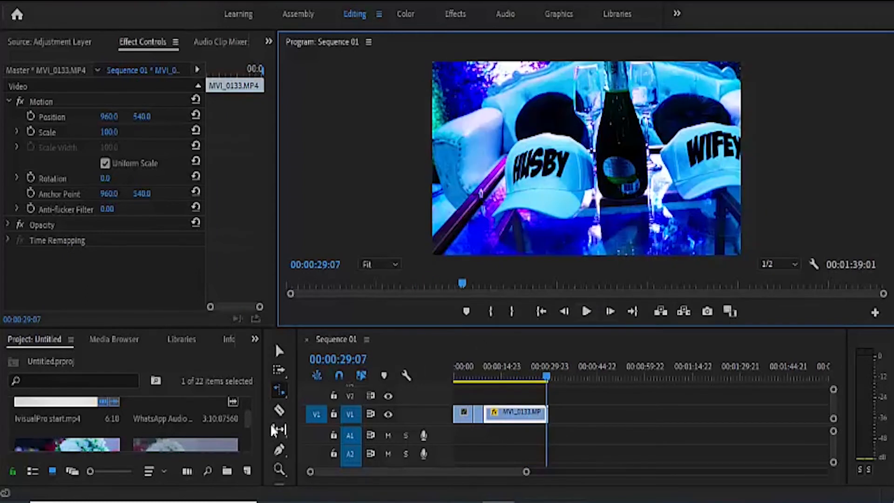
Step: Split the stretched MVI_0133.MP4 clip at four points along its length with the Razor tool
{"action": "left_click", "coordinate": [276, 412]}
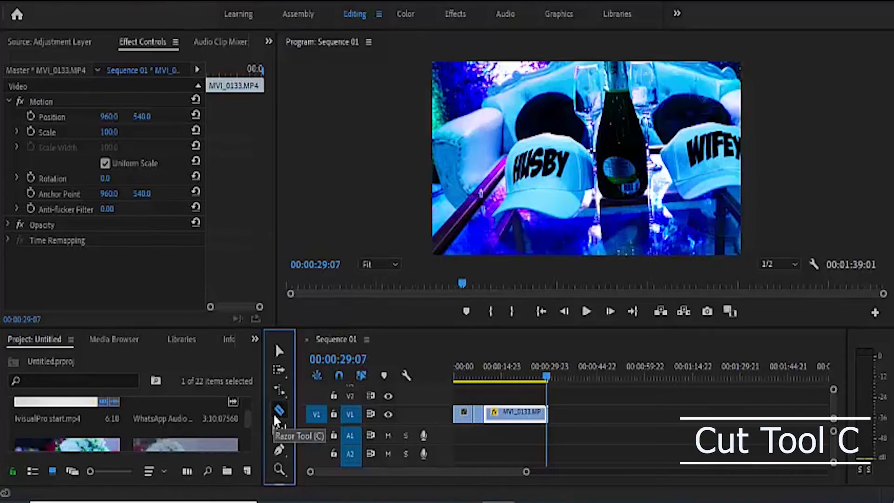
{"action": "left_click", "coordinate": [496, 414]}
{"action": "left_click", "coordinate": [510, 418]}
{"action": "left_click", "coordinate": [520, 419]}
{"action": "left_click", "coordinate": [537, 418]}
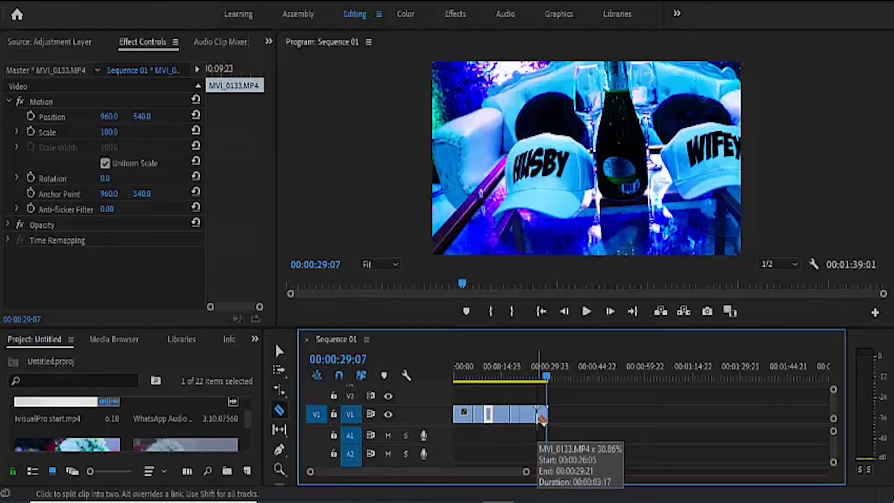
Step: Activate the Slip tool, preview the first clip, MVI_9313.MOV, and return the playhead to the sequence start
{"action": "left_click", "coordinate": [279, 430]}
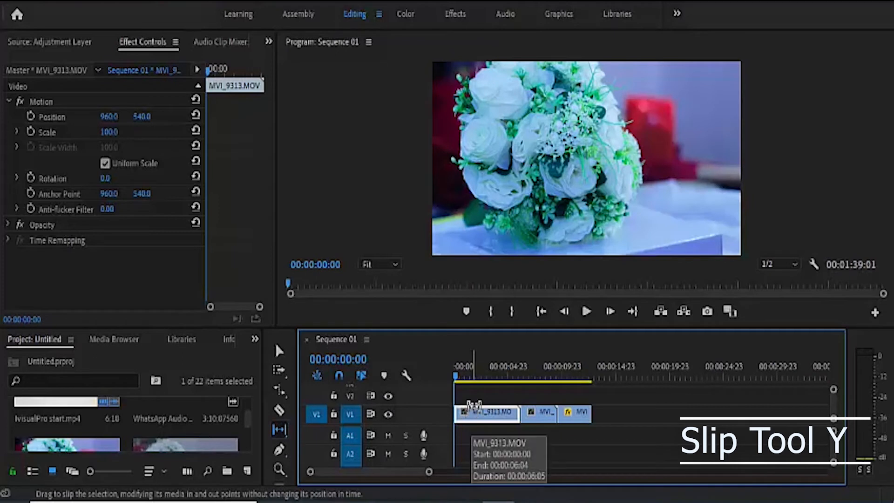
{"action": "left_click", "coordinate": [588, 311]}
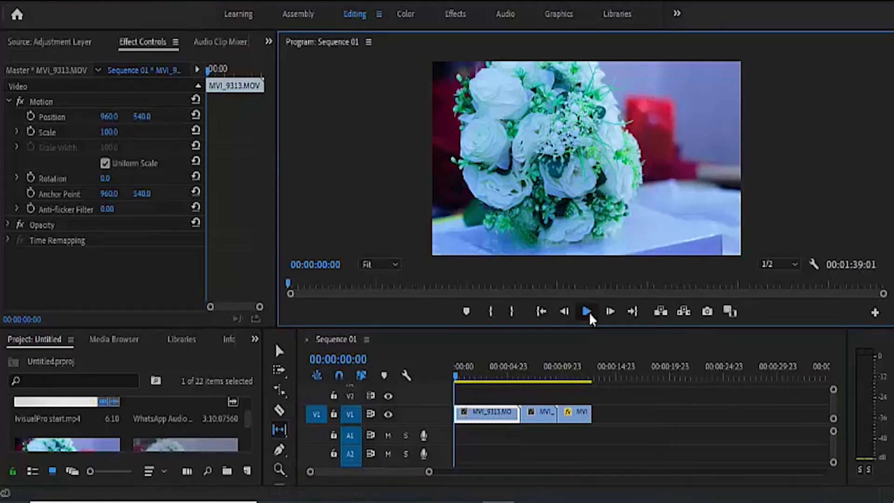
{"action": "left_click", "coordinate": [588, 311]}
{"action": "left_click_drag", "start_coordinate": [478, 376], "coordinate": [449, 372]}
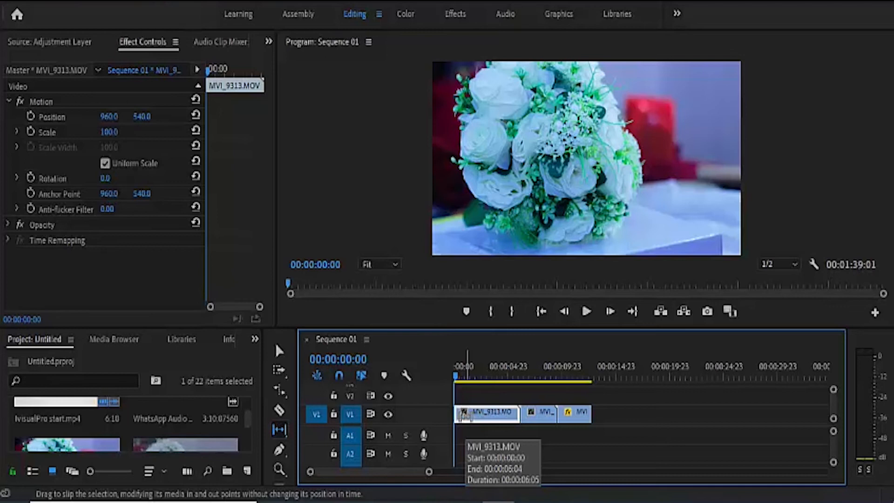
Step: Slip MVI_9313.MOV to an earlier part of its source footage, play it through, and return the playhead to the start
{"action": "left_click_drag", "start_coordinate": [465, 414], "coordinate": [634, 413]}
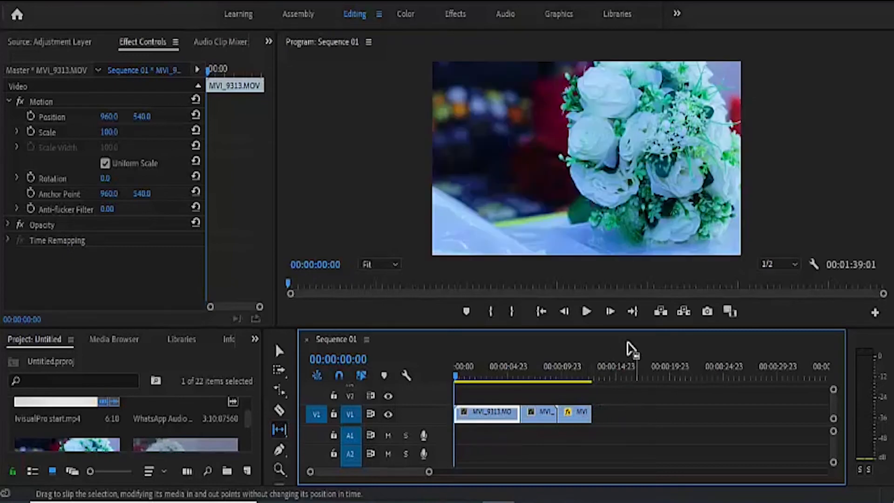
{"action": "left_click", "coordinate": [591, 311]}
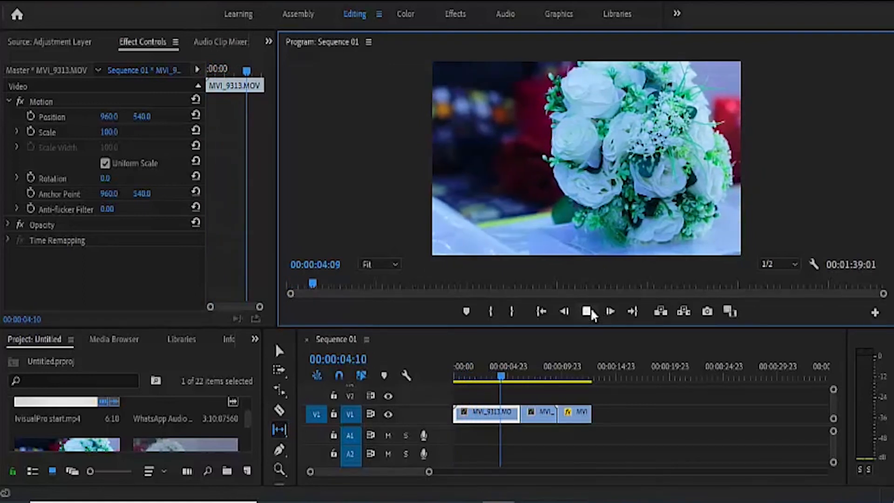
{"action": "left_click", "coordinate": [587, 311]}
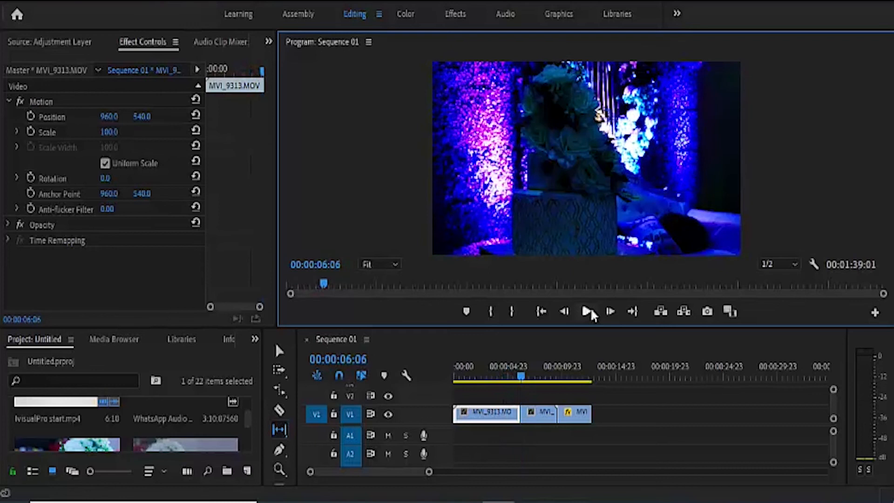
{"action": "left_click_drag", "start_coordinate": [522, 373], "coordinate": [431, 371]}
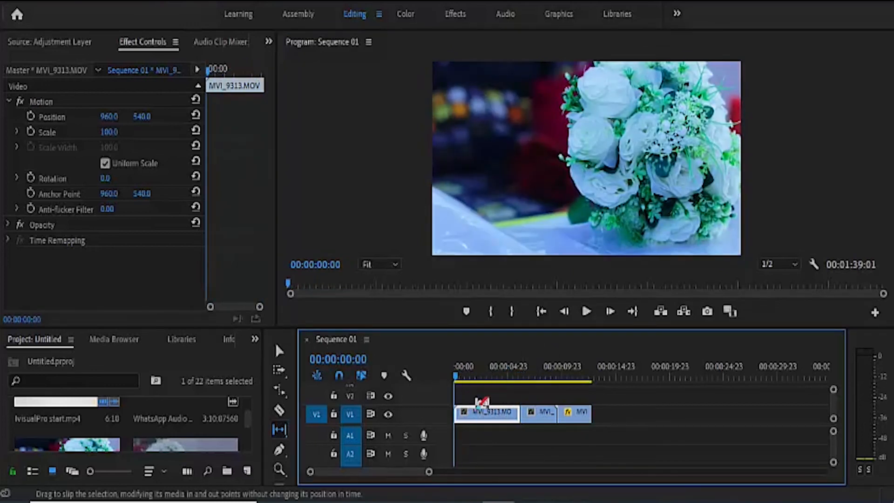
Step: Slip MVI_9313.MOV to a later part of its source footage, preview it, and park the playhead at 00:00:01:05
{"action": "left_click_drag", "start_coordinate": [482, 414], "coordinate": [280, 420]}
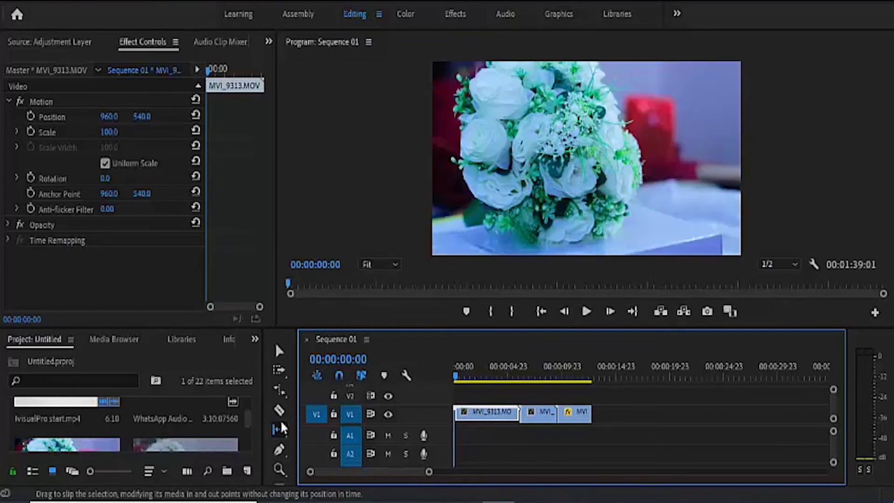
{"action": "left_click", "coordinate": [582, 315]}
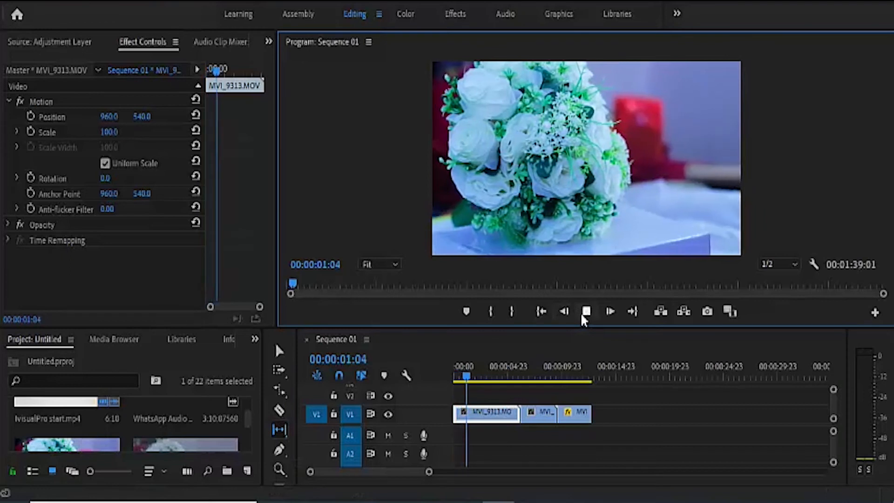
{"action": "left_click", "coordinate": [582, 315]}
{"action": "left_click_drag", "start_coordinate": [490, 376], "coordinate": [469, 376]}
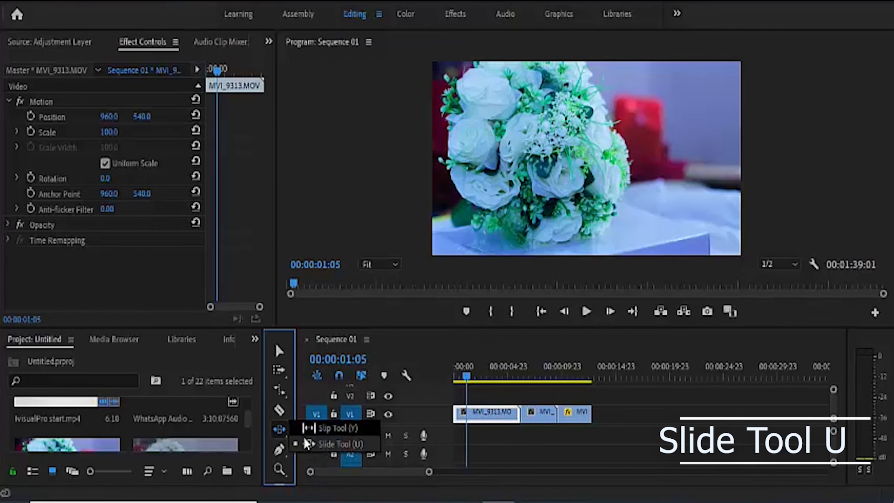
Step: Slide the middle clip, MVI_0136.MP4, slightly earlier between its two neighbours with the Slide tool
{"action": "left_click", "coordinate": [339, 443]}
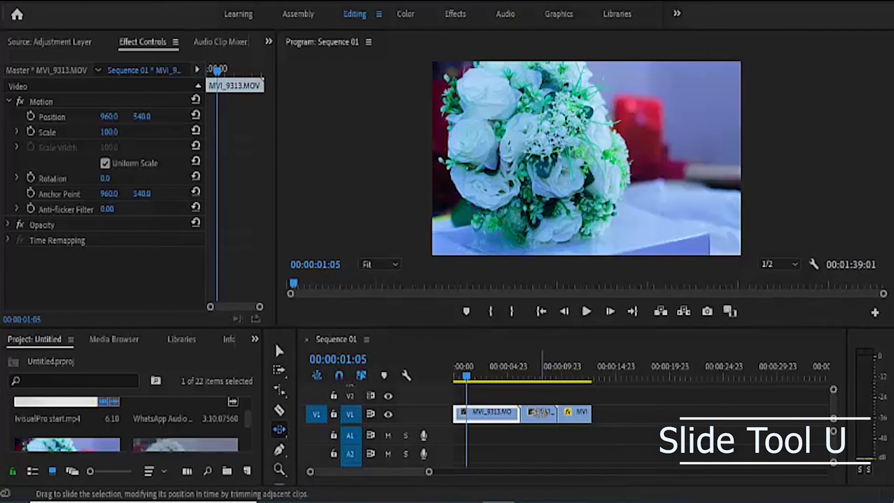
{"action": "left_click", "coordinate": [539, 413]}
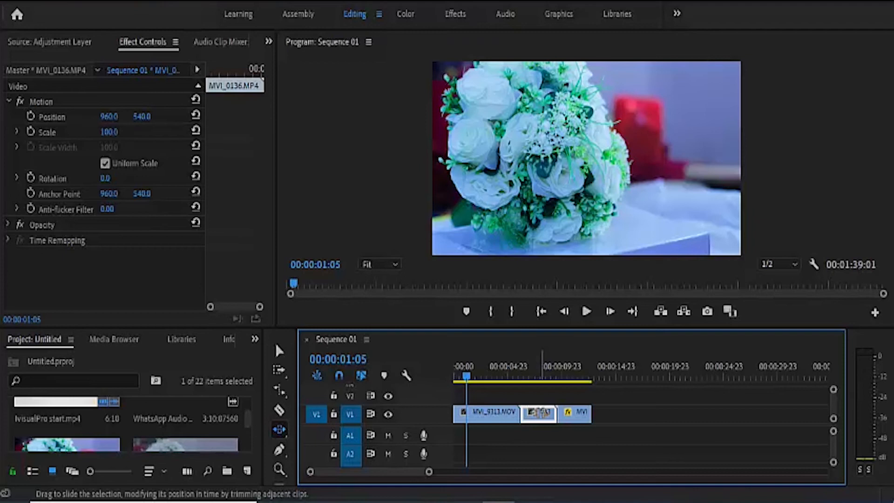
{"action": "left_click_drag", "start_coordinate": [539, 412], "coordinate": [529, 412]}
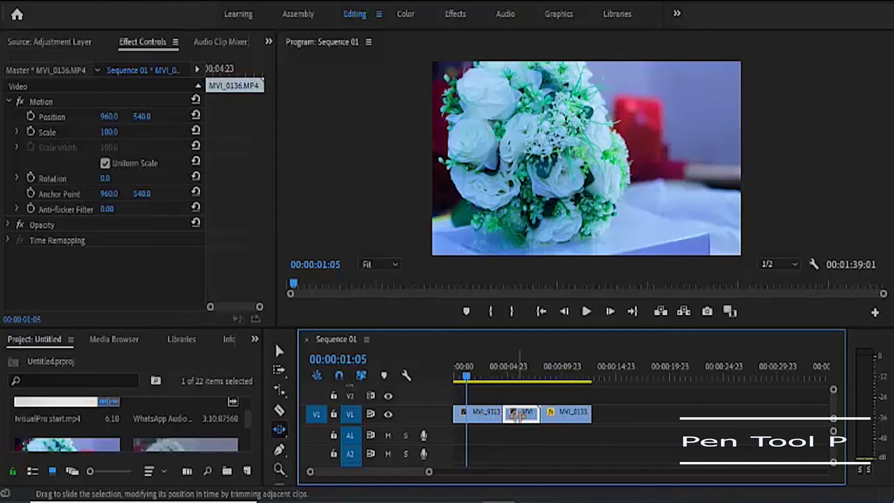
Step: At 00:00:02:12, draw a curved Pen tool shape over the bouquet and an upright rectangle beside it with the Rectangle tool
{"action": "left_click", "coordinate": [279, 450]}
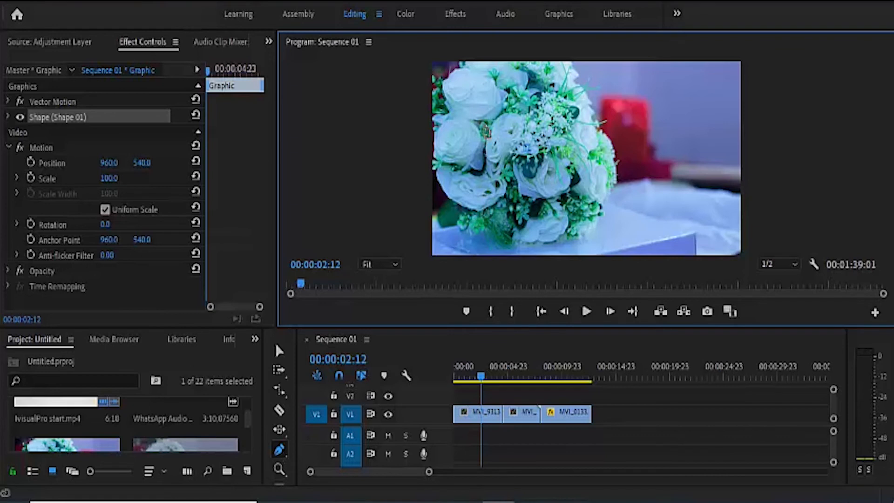
{"action": "left_click_drag", "start_coordinate": [484, 117], "coordinate": [451, 192]}
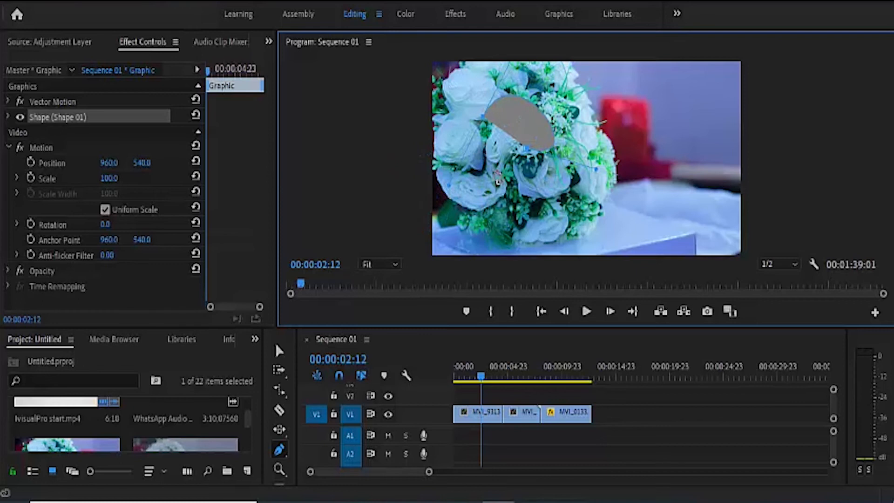
{"action": "left_click", "coordinate": [285, 452]}
{"action": "left_click", "coordinate": [325, 463]}
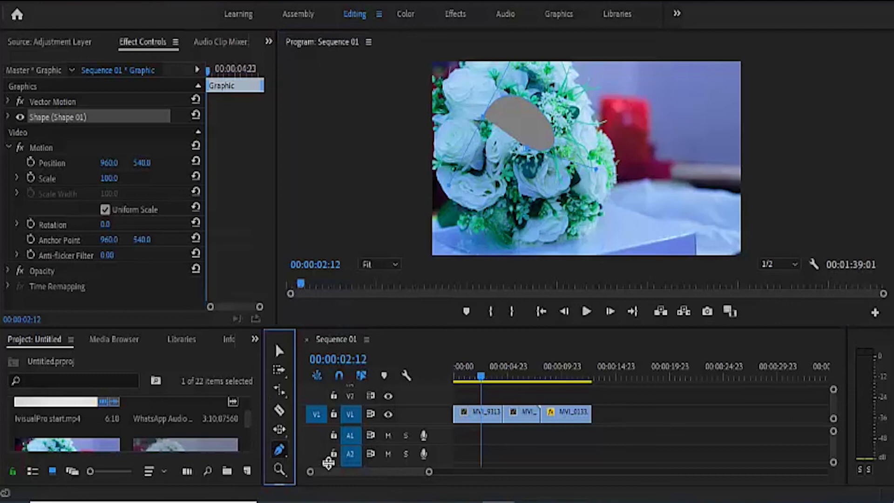
{"action": "left_click_drag", "start_coordinate": [606, 116], "coordinate": [652, 201]}
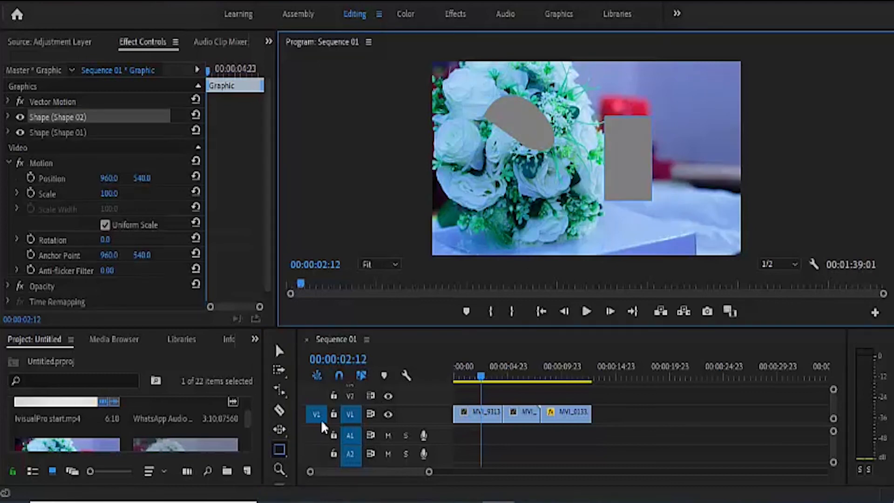
Step: Draw an ellipse beside the upright rectangle in the program frame with the Ellipse Tool
{"action": "left_click", "coordinate": [281, 450]}
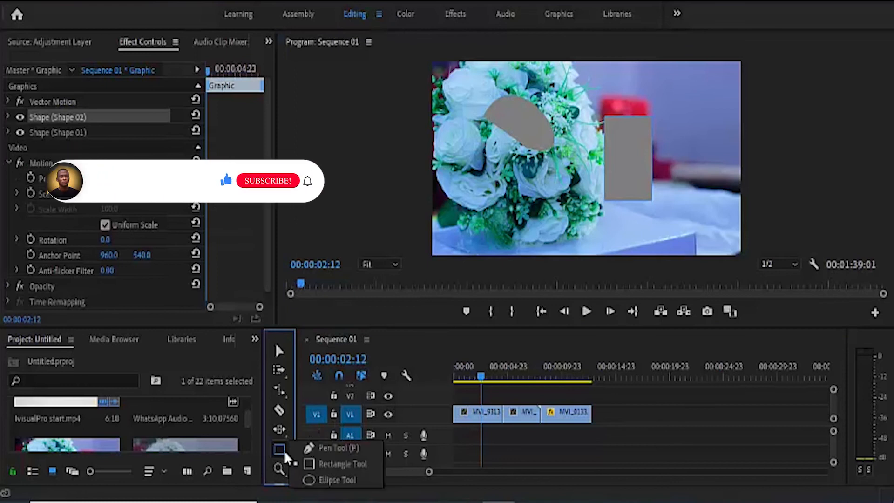
{"action": "left_click", "coordinate": [321, 479]}
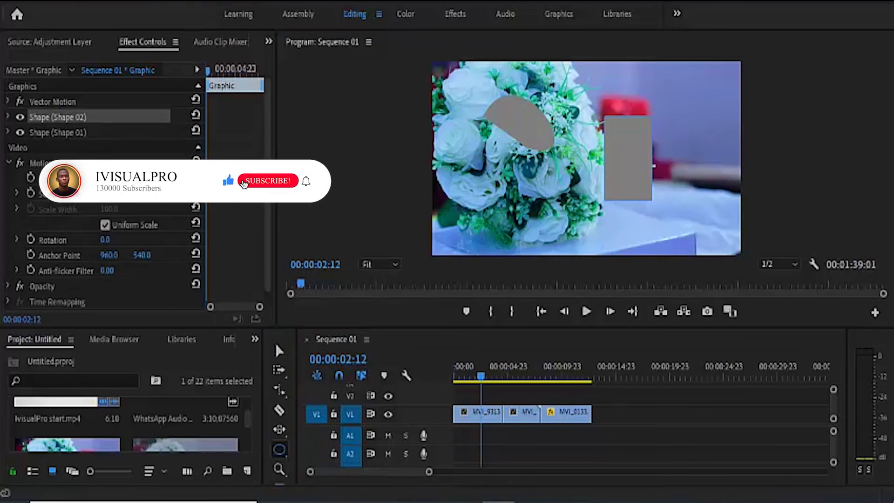
{"action": "mouse_move", "coordinate": [659, 160]}
{"action": "left_mouse_down"}
{"action": "mouse_move", "coordinate": [703, 259]}
{"action": "mouse_move", "coordinate": [713, 238]}
{"action": "mouse_move", "coordinate": [742, 219]}
{"action": "mouse_move", "coordinate": [725, 225]}
{"action": "left_mouse_up"}
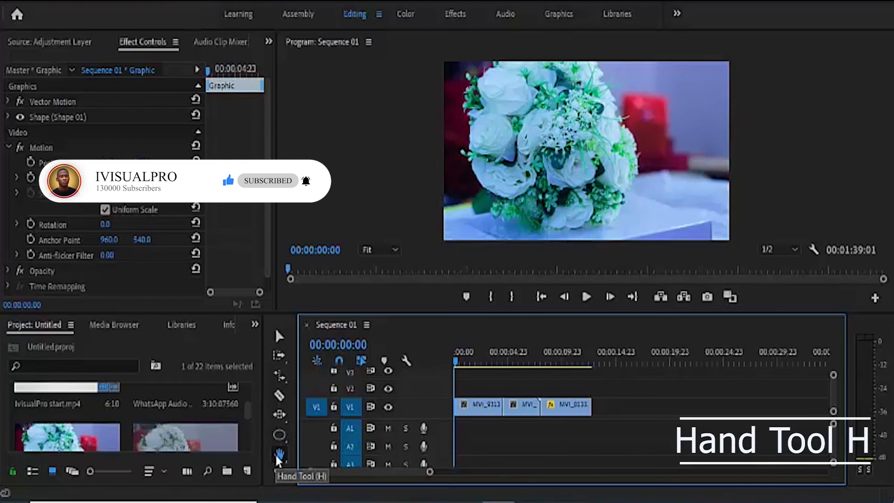
Step: Try panning the sequence timeline with the Hand Tool, and zoom in three levels around the clips with the Zoom Tool
{"action": "left_click_drag", "start_coordinate": [700, 379], "coordinate": [779, 379]}
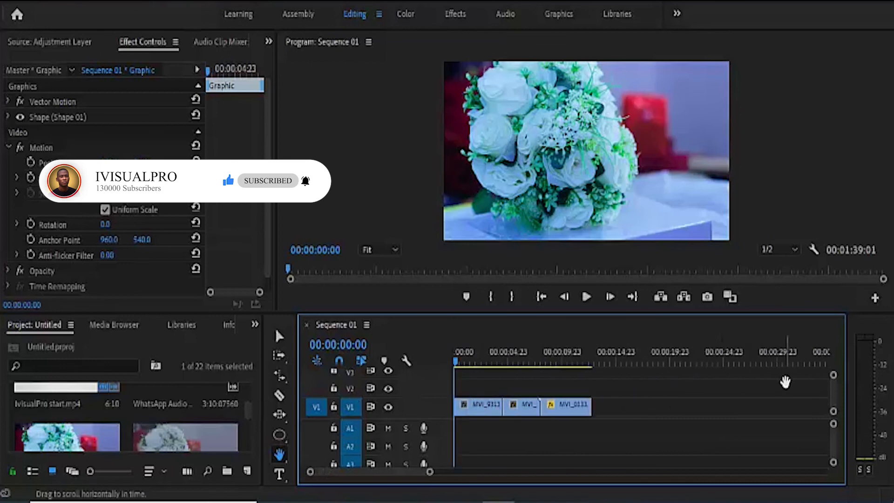
{"action": "left_click", "coordinate": [279, 455]}
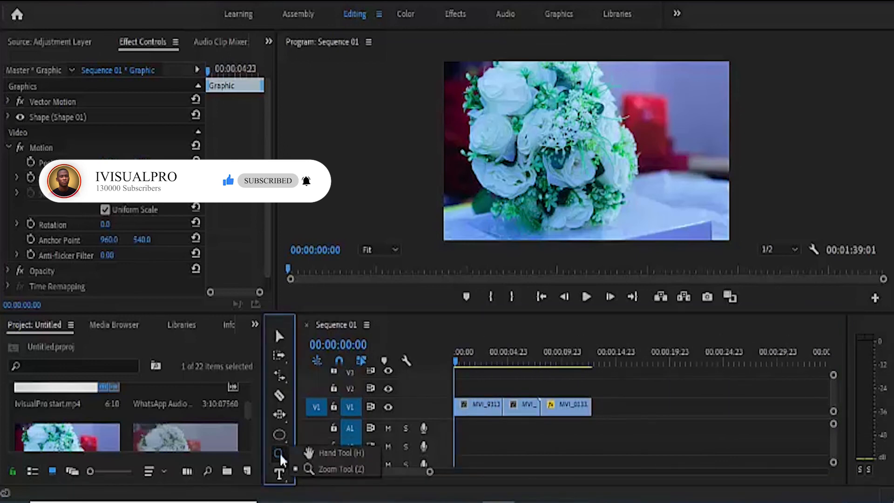
{"action": "left_click", "coordinate": [328, 470]}
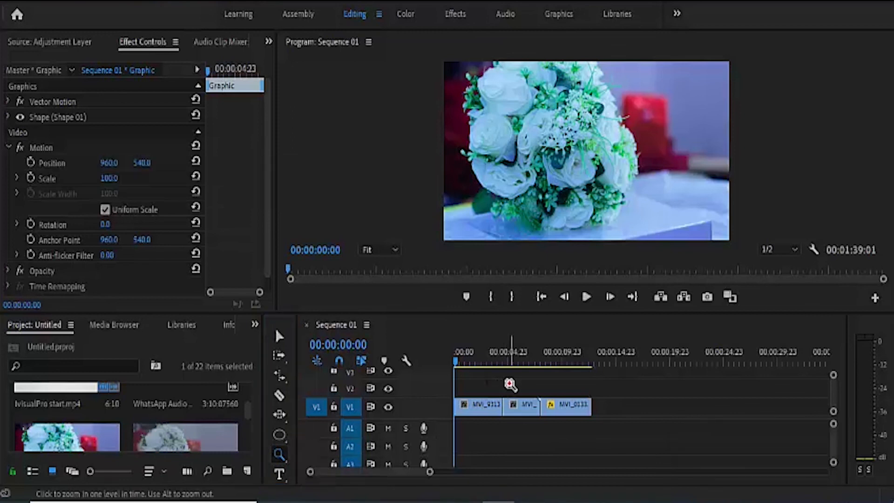
{"action": "left_click", "coordinate": [510, 383]}
{"action": "left_click", "coordinate": [511, 384]}
{"action": "left_click", "coordinate": [511, 384]}
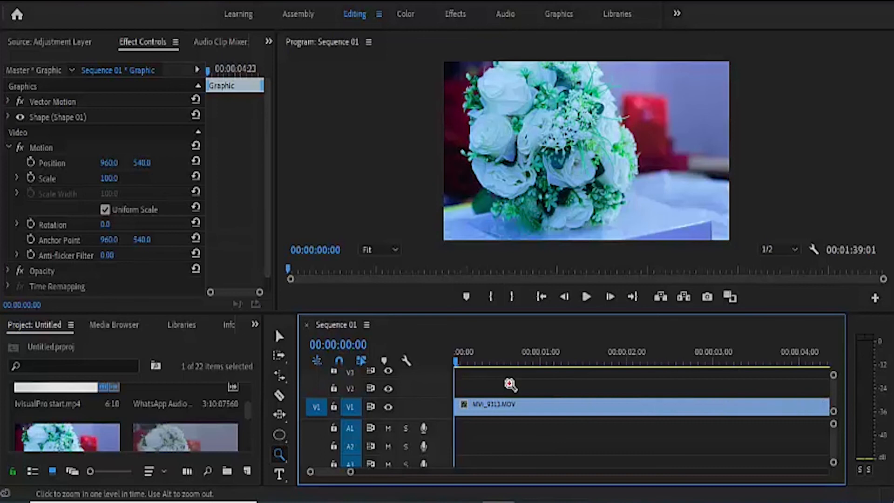
Step: Scroll through the magnified sequence and zoom the timeline back out until all three clips fit in view
{"action": "left_click_drag", "start_coordinate": [350, 471], "coordinate": [423, 475]}
{"action": "left_click_drag", "start_coordinate": [533, 379], "coordinate": [625, 451]}
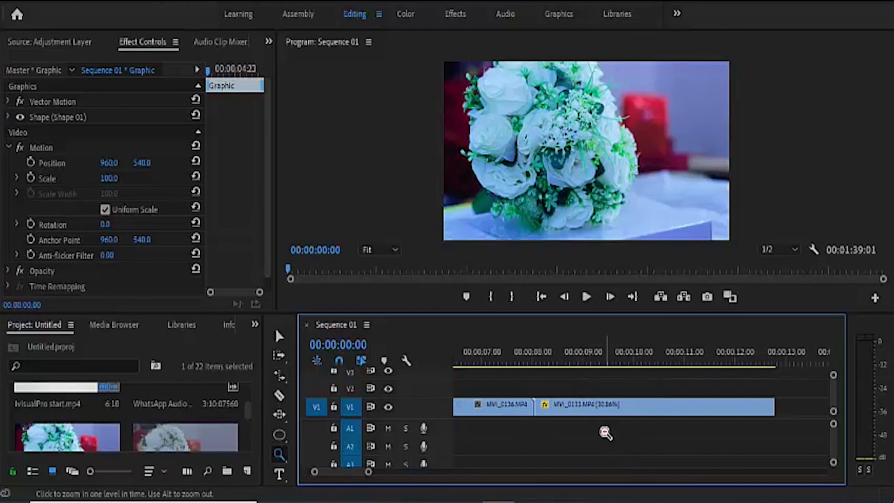
{"action": "scroll", "coordinate": [606, 432], "scroll_direction": "up", "scroll_amount": 3}
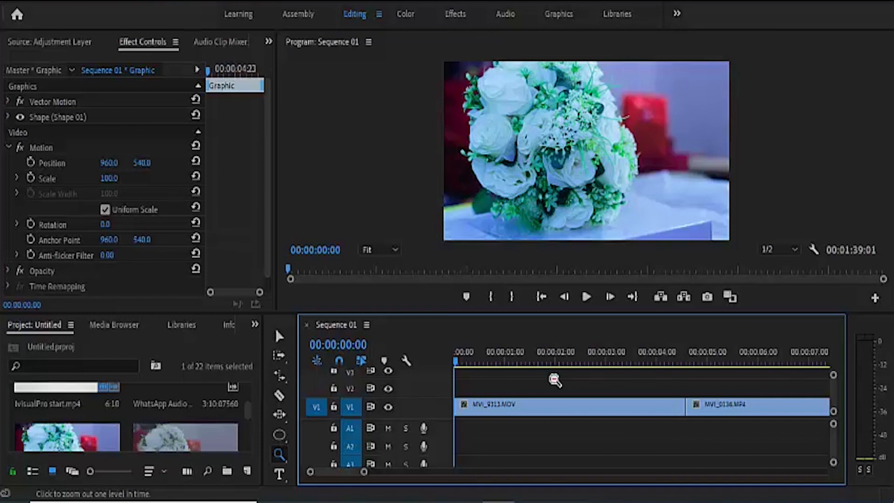
{"action": "left_click", "coordinate": [555, 380]}
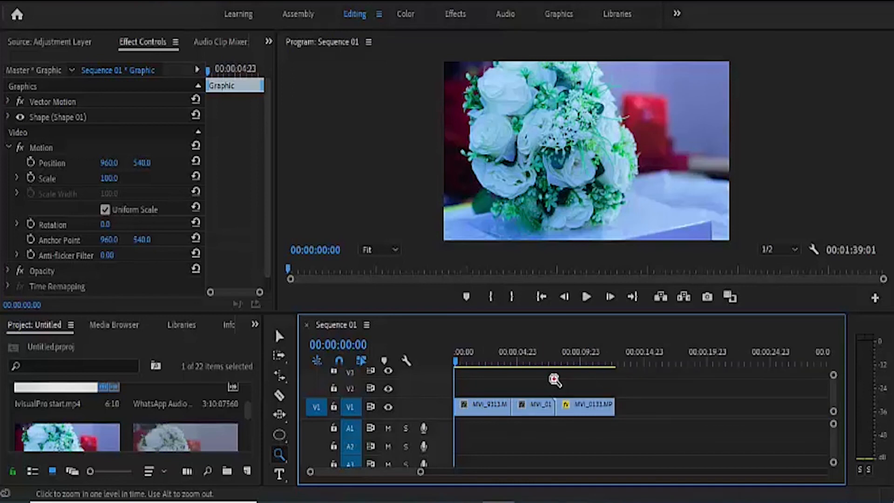
Step: At 00:00:05:11, add the horizontal text "jesus" just left of the cake with the Type Tool
{"action": "left_click", "coordinate": [279, 474]}
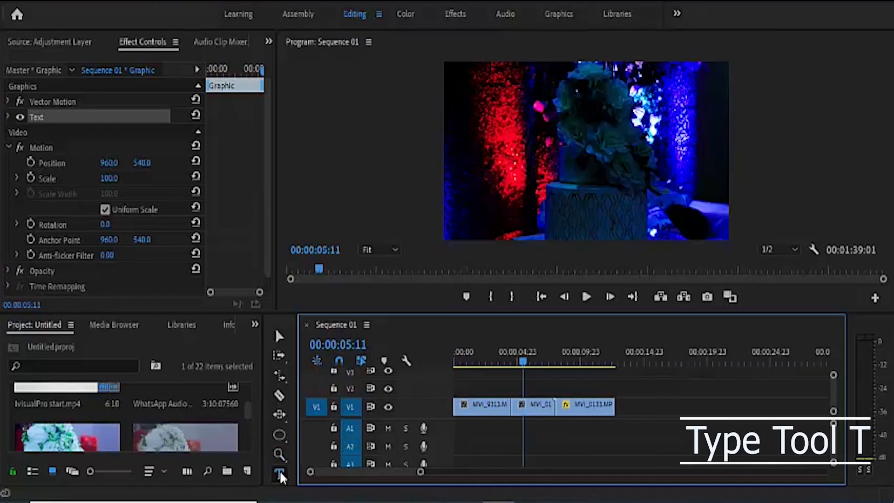
{"action": "left_click", "coordinate": [280, 475]}
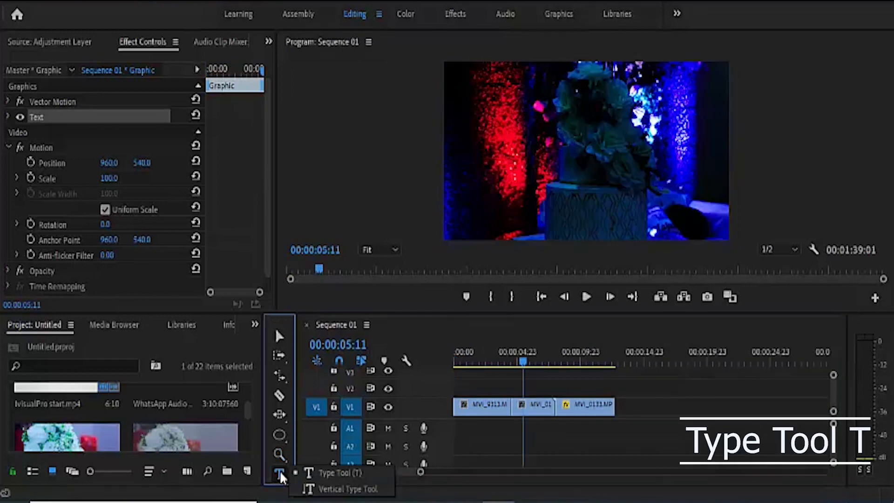
{"action": "left_click", "coordinate": [311, 474]}
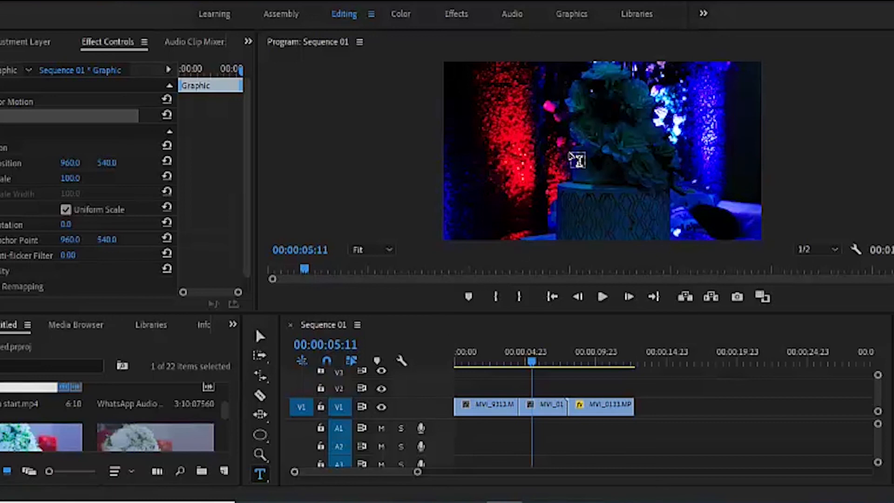
{"action": "left_click", "coordinate": [540, 154]}
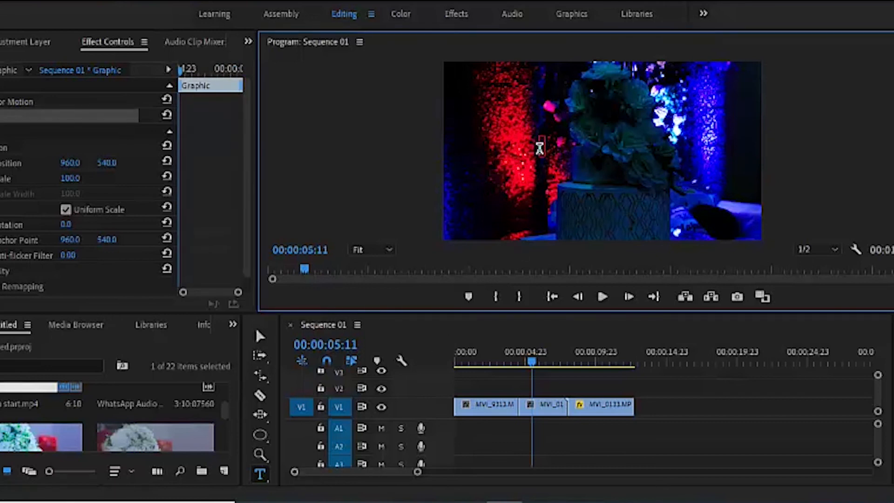
{"action": "type", "text": "jesus"}
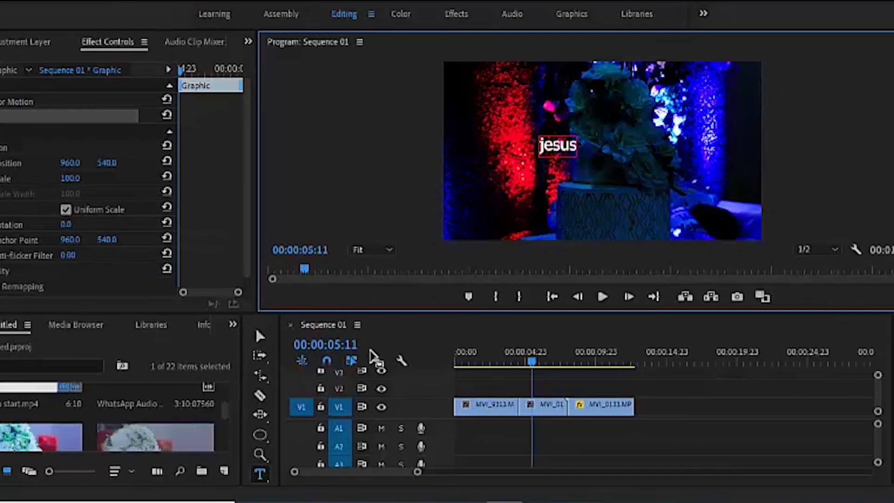
Step: Add the vertical text "jesus" near the left edge of the video frame with the Vertical Type Tool
{"action": "left_click", "coordinate": [261, 474]}
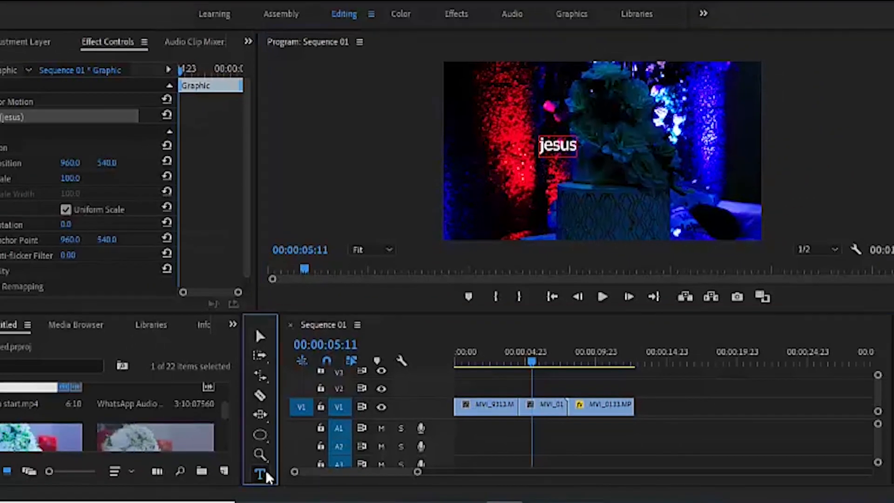
{"action": "left_click", "coordinate": [328, 489]}
{"action": "left_click", "coordinate": [471, 148]}
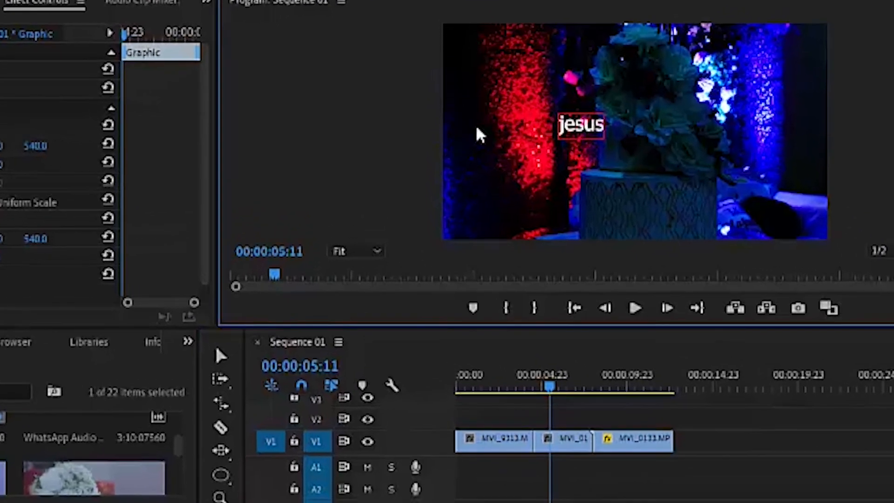
{"action": "left_click", "coordinate": [474, 129]}
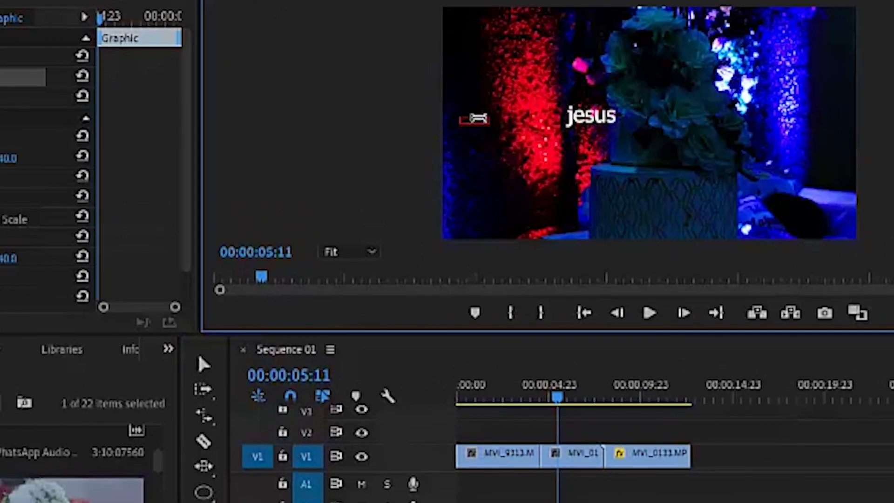
{"action": "type", "text": "jesus"}
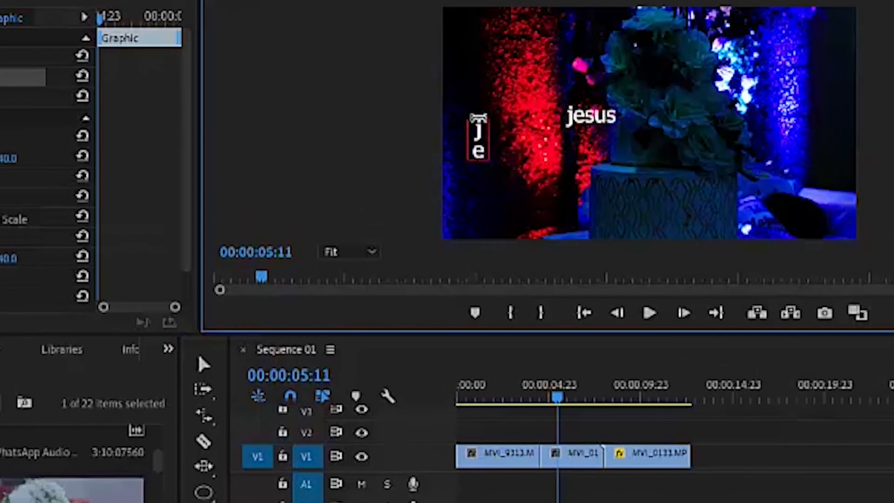